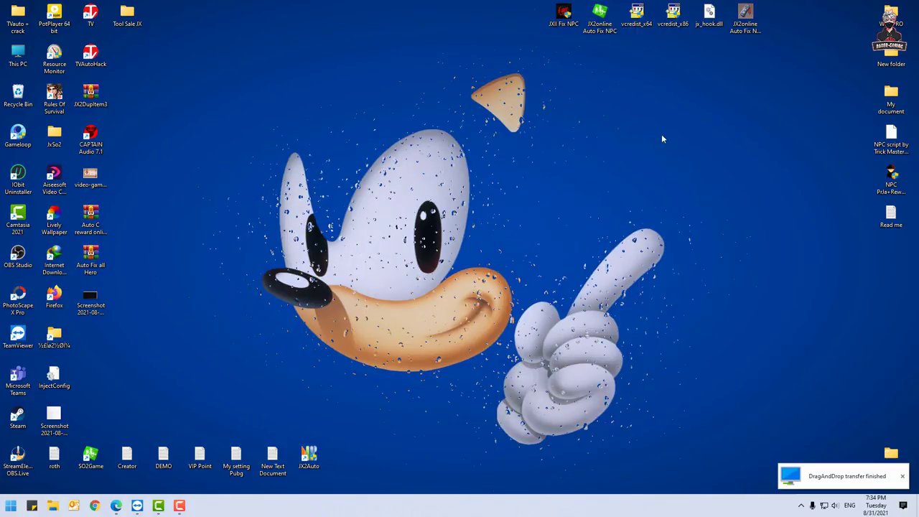
pyautogui.click(743, 18)
pyautogui.moveTo(761, 56); pyautogui.dragTo(651, 23)
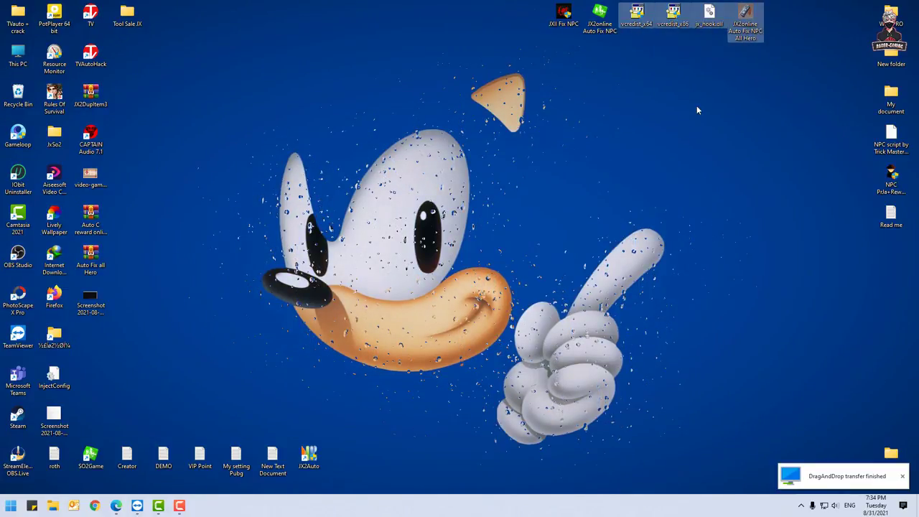
pyautogui.click(697, 105)
pyautogui.moveTo(744, 18); pyautogui.dragTo(672, 99)
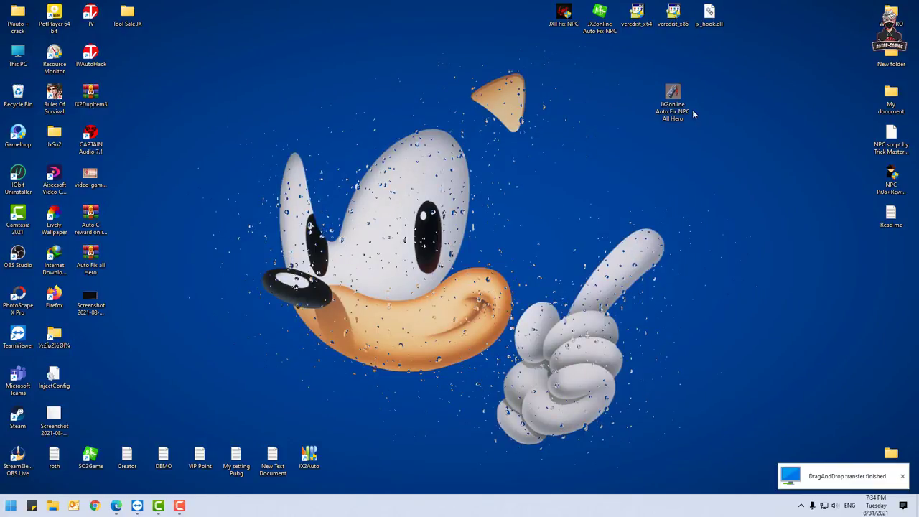
pyautogui.moveTo(599, 16); pyautogui.dragTo(599, 96)
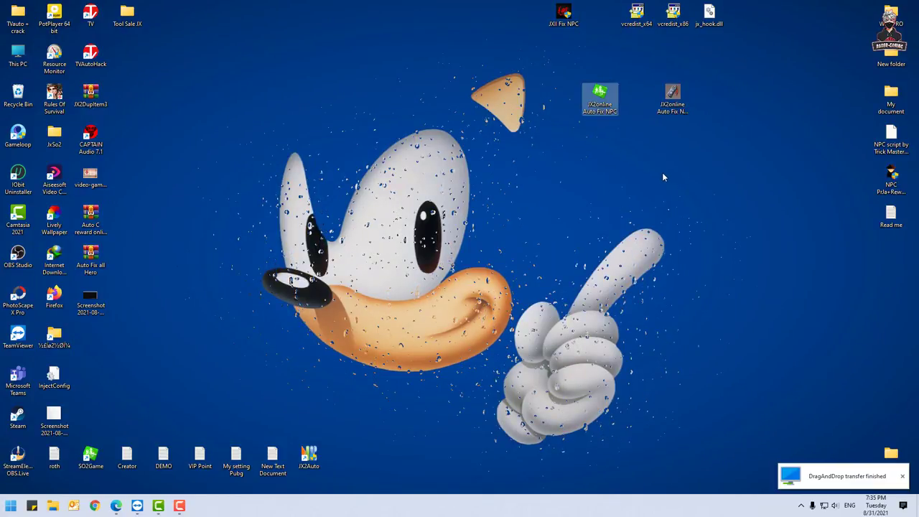
pyautogui.moveTo(677, 109); pyautogui.dragTo(746, 25)
pyautogui.moveTo(602, 94); pyautogui.dragTo(601, 17)
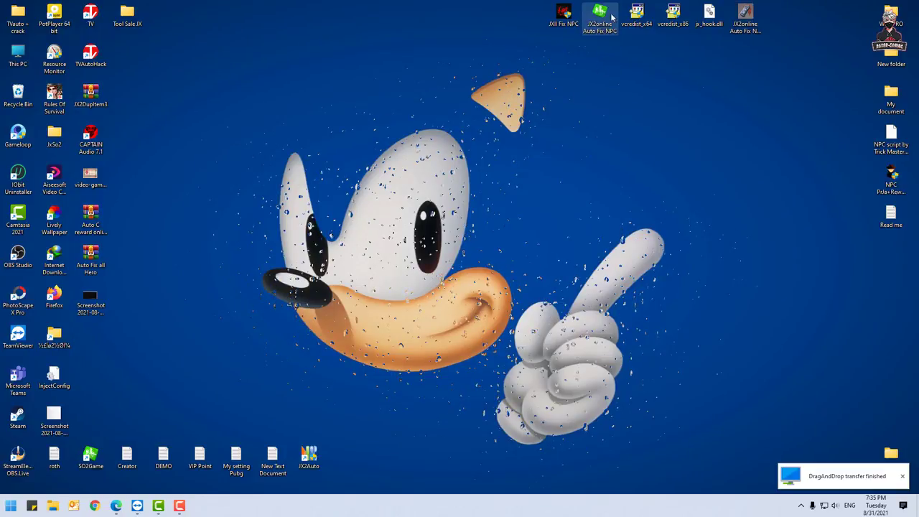
pyautogui.click(570, 27)
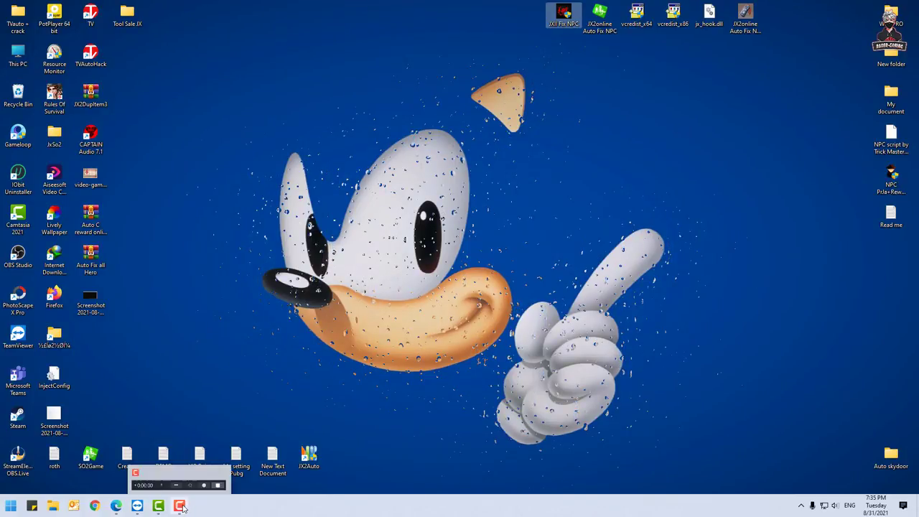
# - Switch to the TeamViewer remote session and move vcredist_x64, the JX2online Auto Fix tool, jx_hook.dll and vcredist_x86 together closer to the game shortcuts
pyautogui.click(137, 506)
pyautogui.click(166, 477)
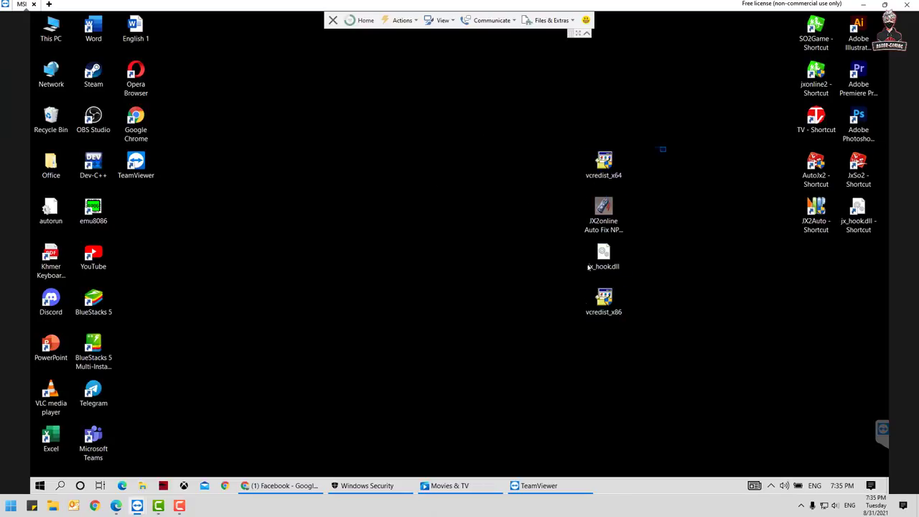
pyautogui.moveTo(664, 147)
pyautogui.mouseDown()
pyautogui.moveTo(577, 321)
pyautogui.moveTo(671, 154)
pyautogui.mouseUp()
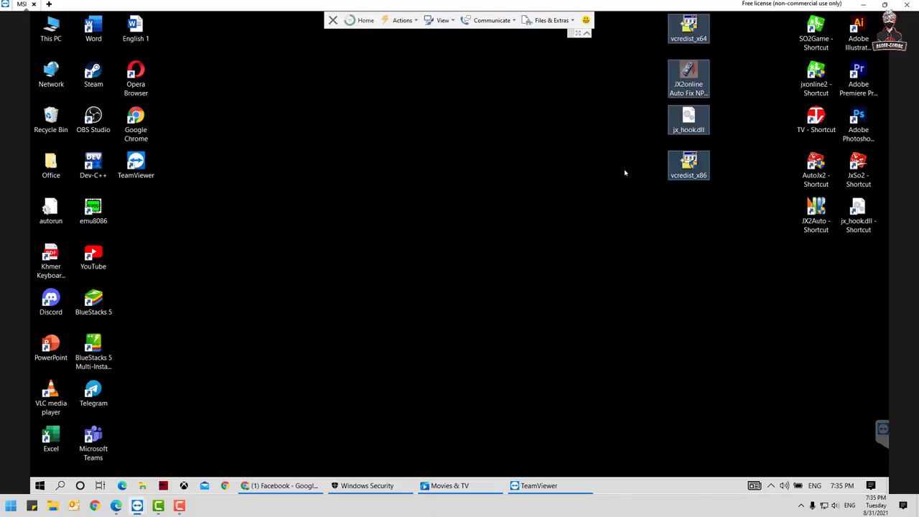
pyautogui.click(564, 84)
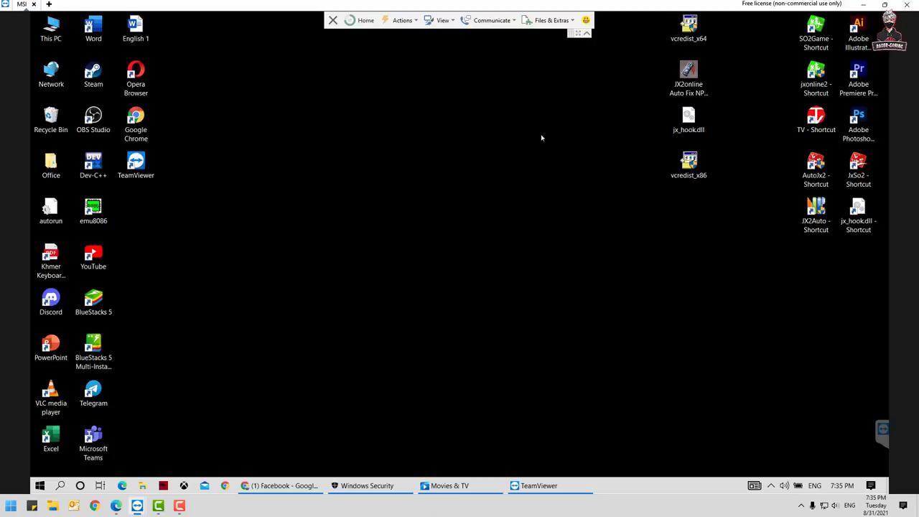
# - Open the remote PC's Virus & threat protection settings through Update & Security in Windows Settings
pyautogui.click(38, 484)
pyautogui.click(44, 437)
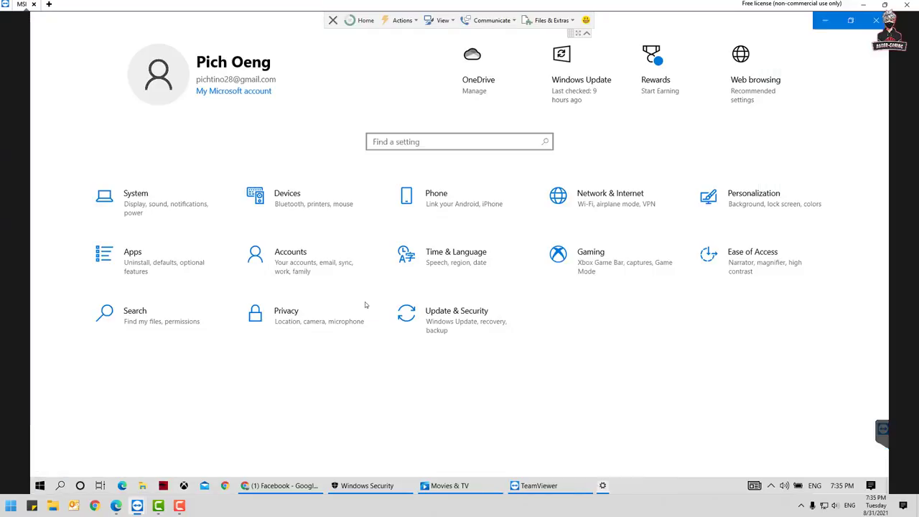
pyautogui.click(434, 334)
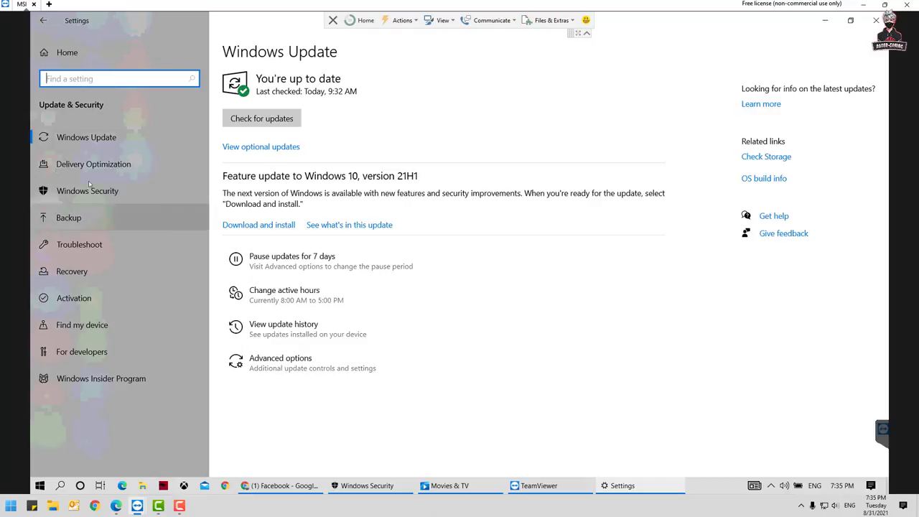
pyautogui.click(129, 190)
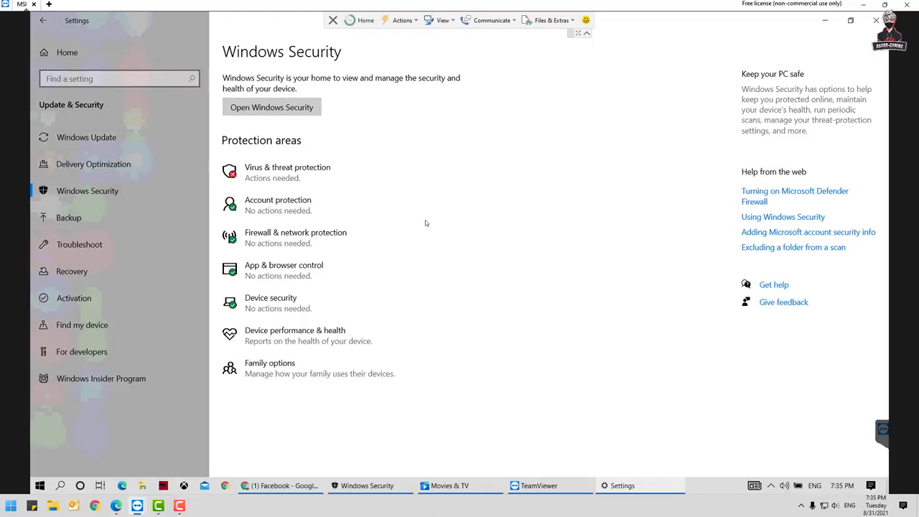
pyautogui.click(275, 178)
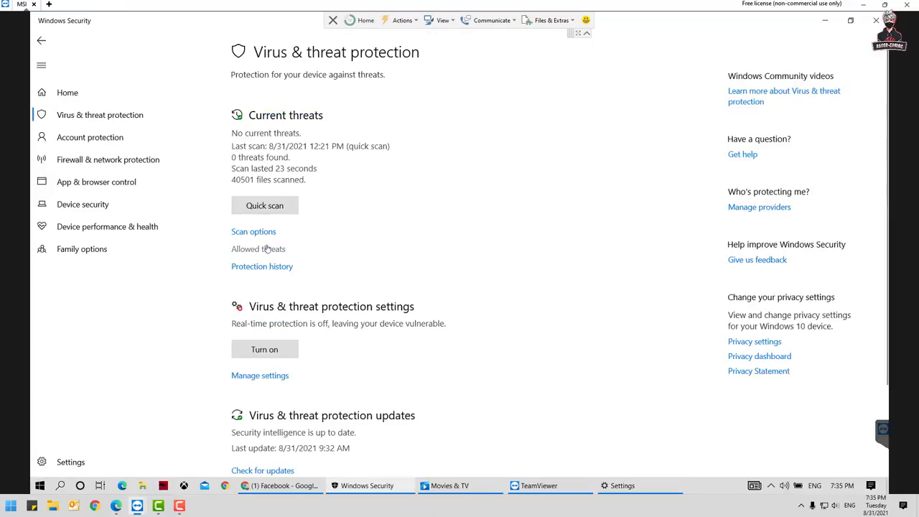
pyautogui.click(253, 376)
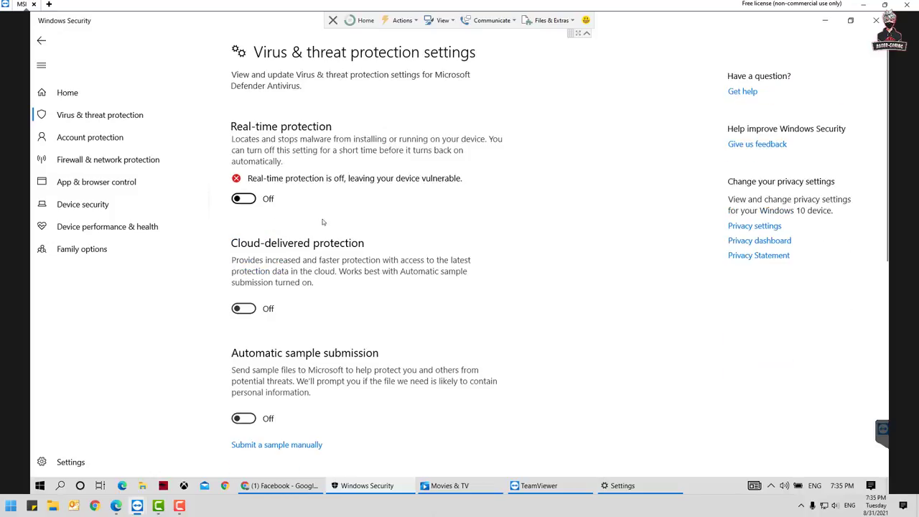
# - Review the Defender protection switches from Real-time protection down to Tamper Protection and Exclusions, and close Windows Security and Settings
pyautogui.scroll(-1, 288, 291)
pyautogui.scroll(-5, 288, 290)
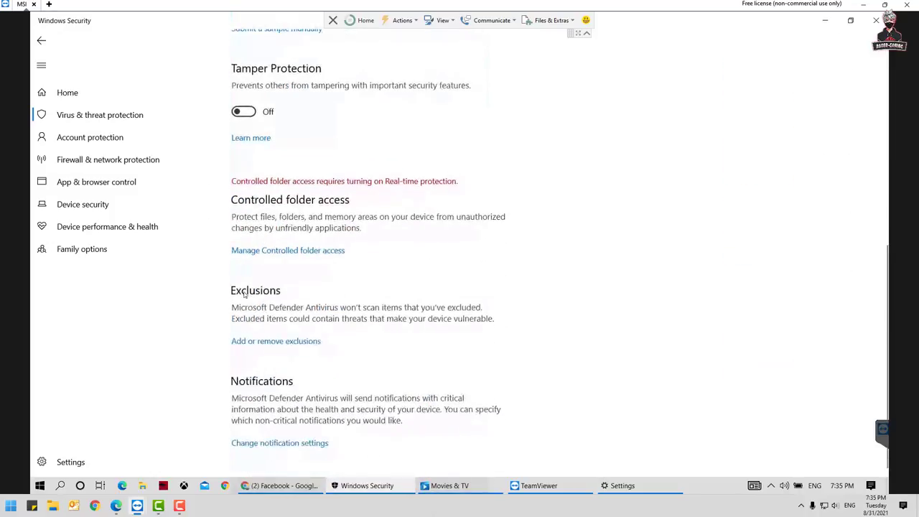
pyautogui.scroll(5, 811, 122)
pyautogui.scroll(2, 811, 122)
pyautogui.click(876, 20)
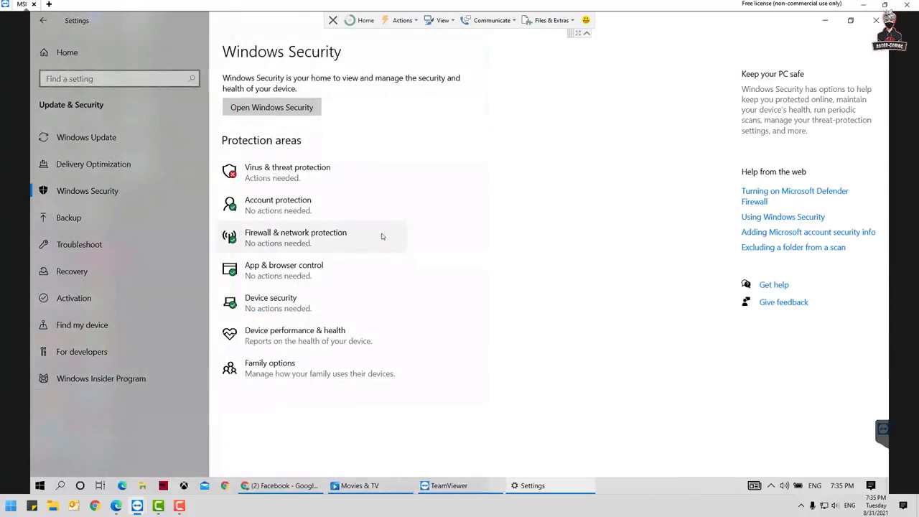
pyautogui.click(875, 20)
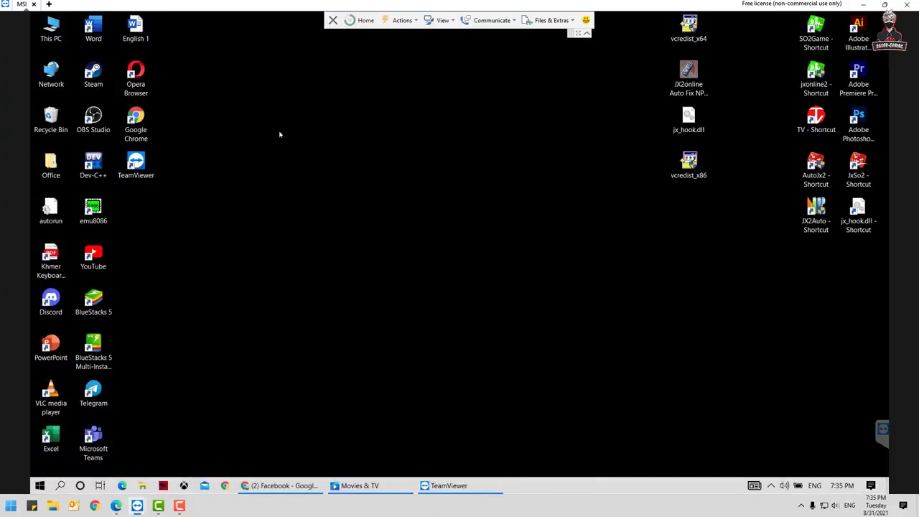
# - Enable .NET Framework 3.5 (includes .NET 2.0 and 3.0) in Windows Features, letting Windows Update download the files, and close the leftover windows
pyautogui.doubleClick(51, 28)
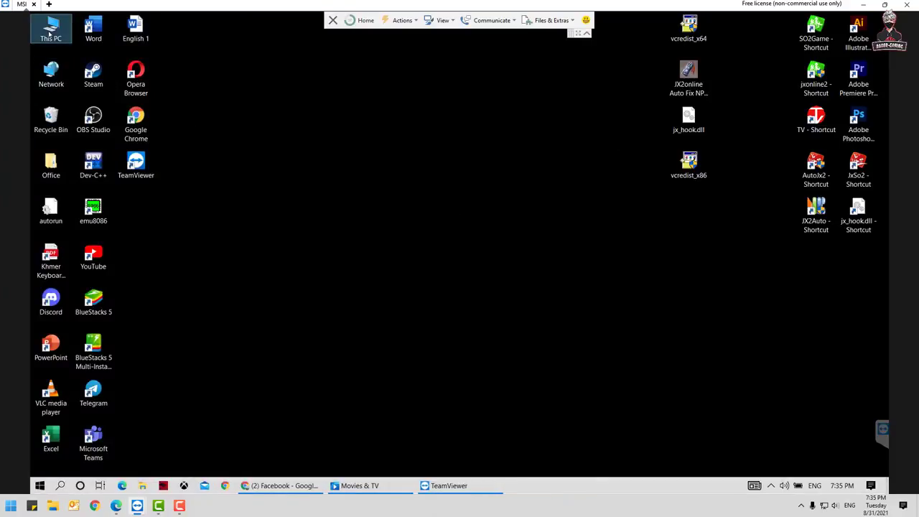
pyautogui.click(676, 150)
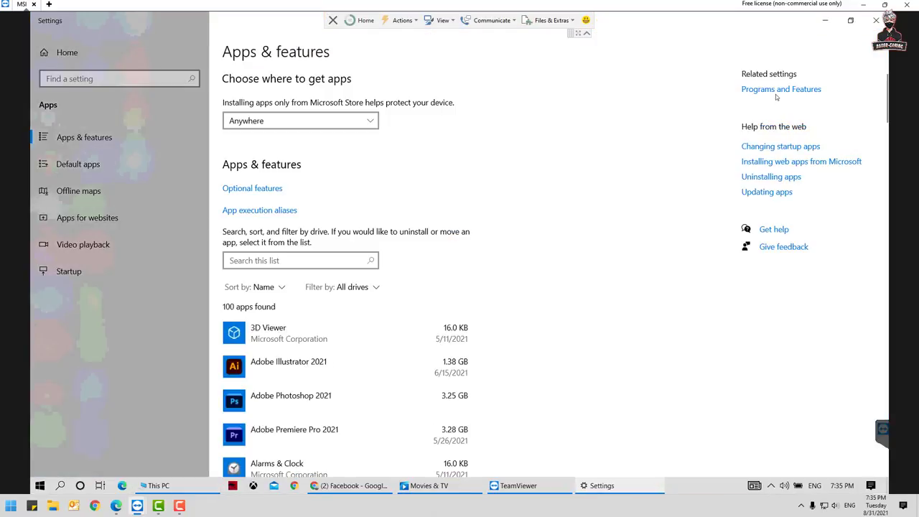
pyautogui.click(775, 91)
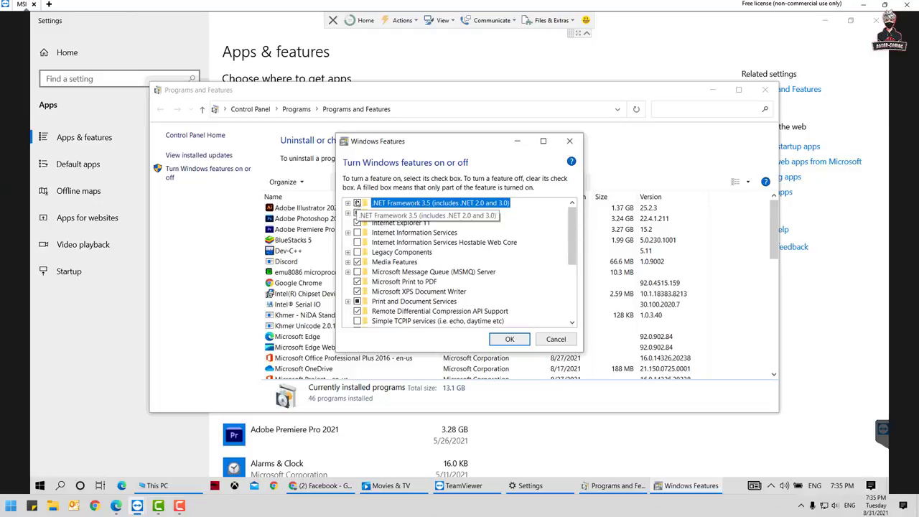
pyautogui.click(357, 203)
pyautogui.click(509, 339)
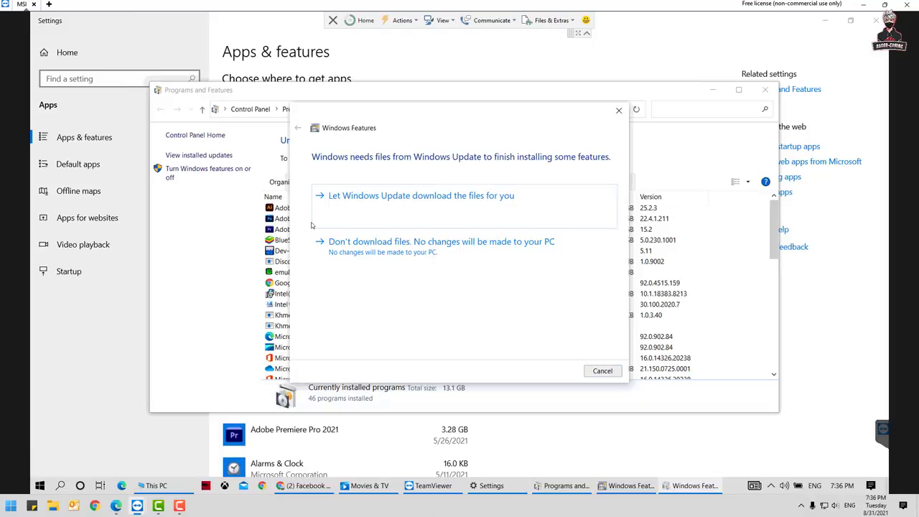
pyautogui.click(375, 214)
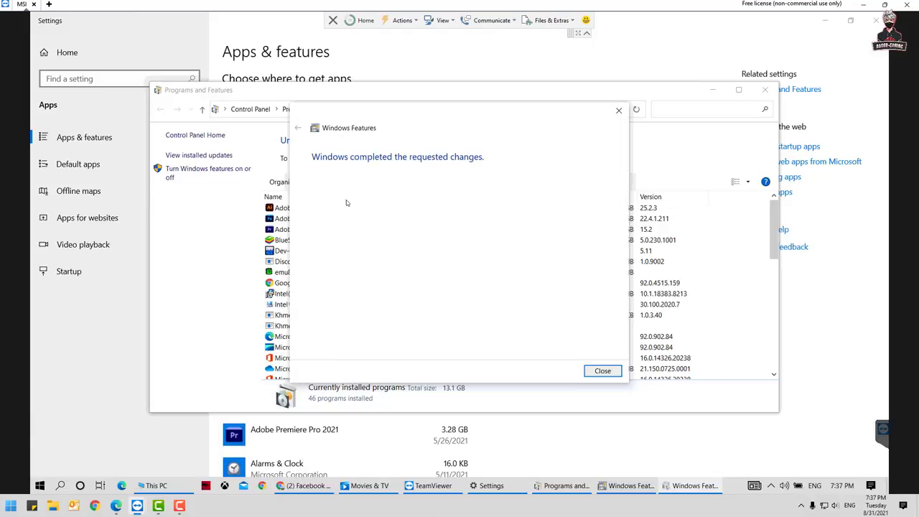
pyautogui.click(614, 372)
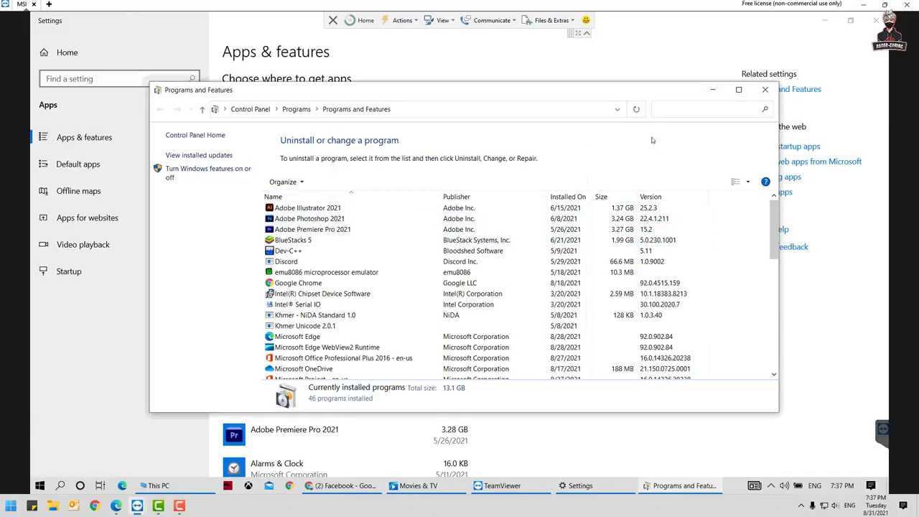
pyautogui.hotkey('alt', 'F4')
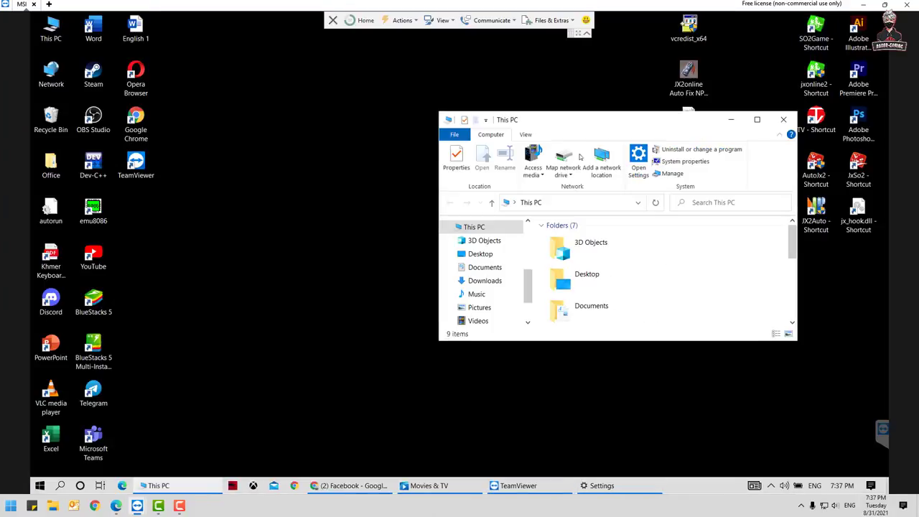
pyautogui.hotkey('alt', 'F4')
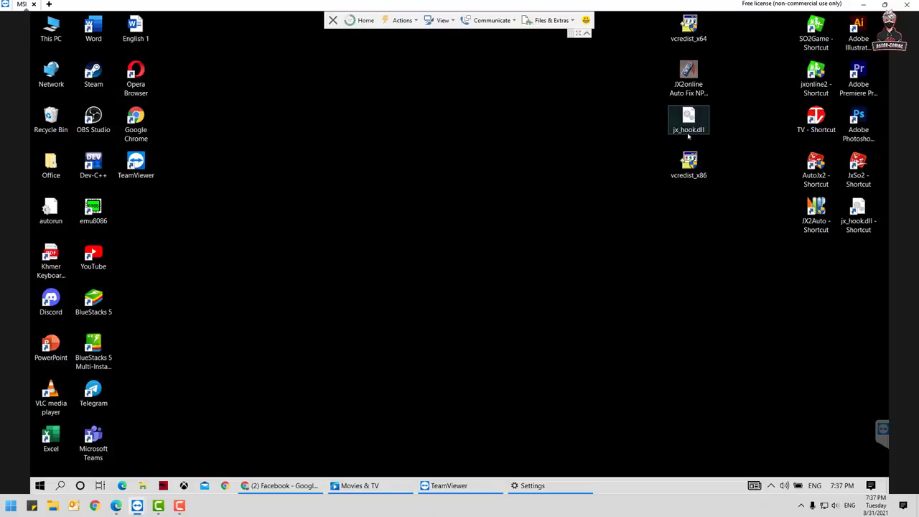
# - Set vcredist_x86 and vcredist_x64 apart on the remote desktop and check the installed apps list for the Microsoft Visual C++ 2010 redistributables
pyautogui.moveTo(688, 163); pyautogui.dragTo(598, 164)
pyautogui.moveTo(680, 34); pyautogui.dragTo(558, 157)
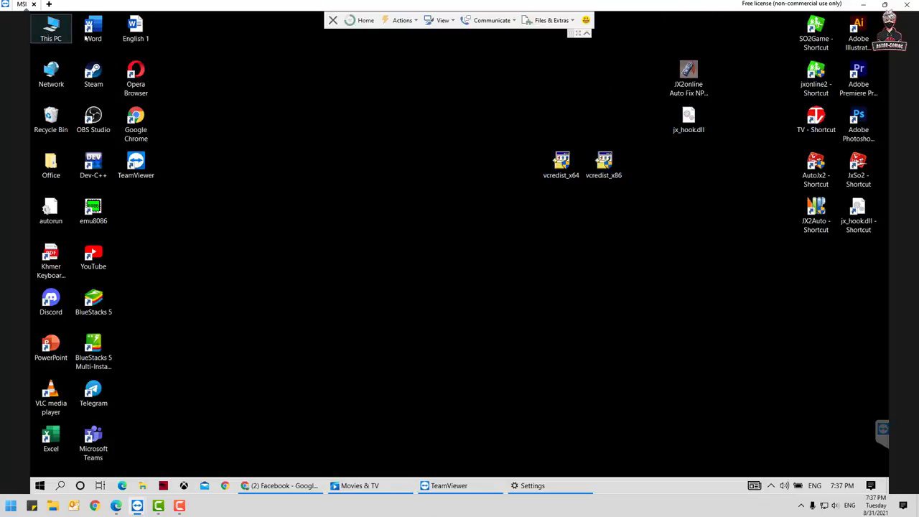
pyautogui.doubleClick(50, 29)
pyautogui.click(625, 165)
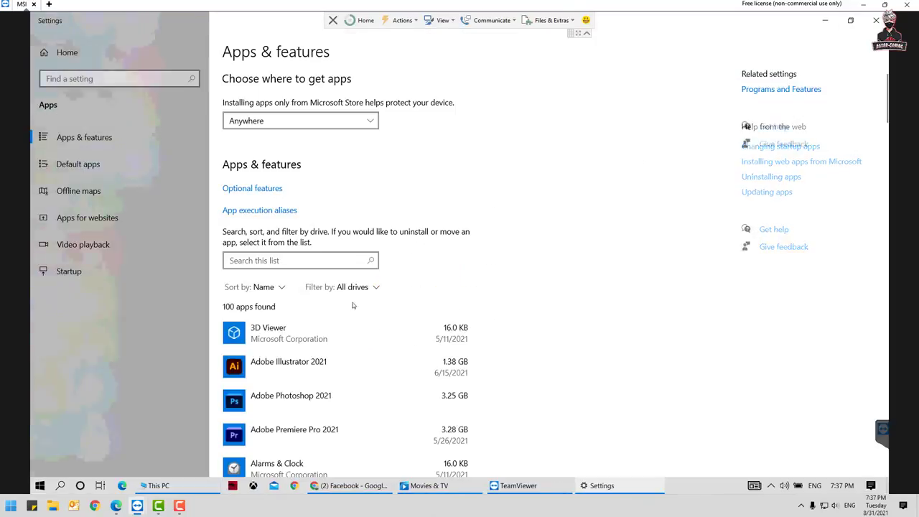
pyautogui.scroll(-9, 397, 292)
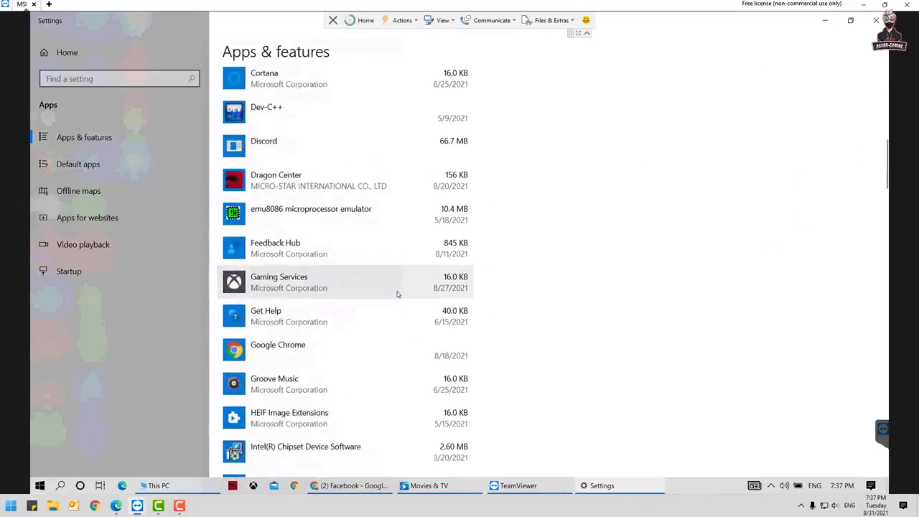
pyautogui.scroll(-8, 386, 286)
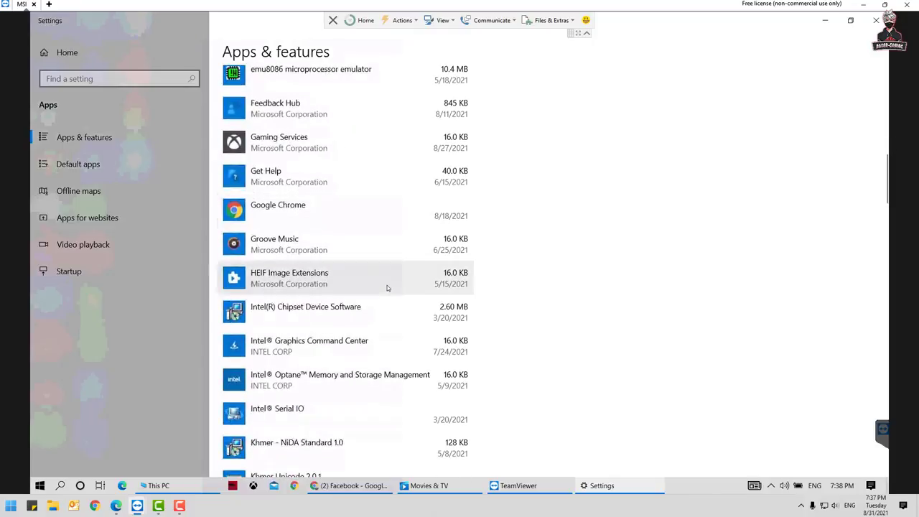
pyautogui.scroll(-6, 387, 287)
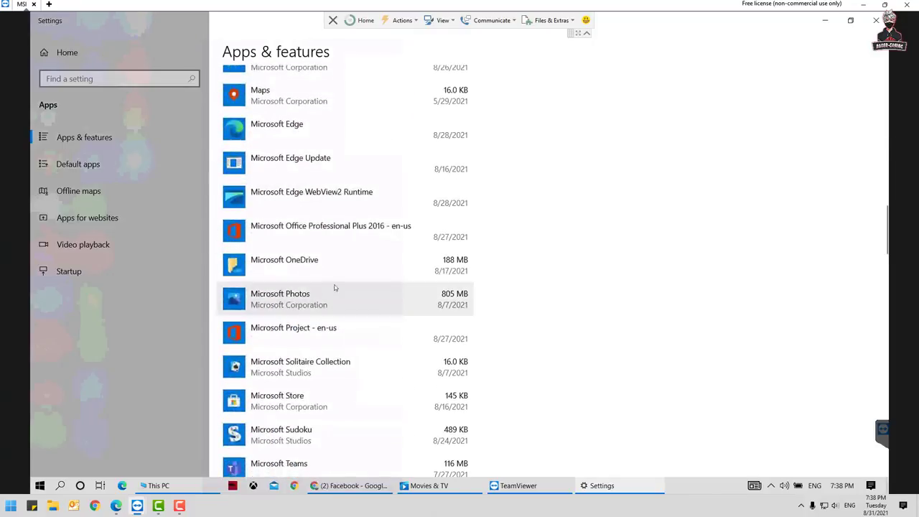
pyautogui.scroll(-5, 339, 297)
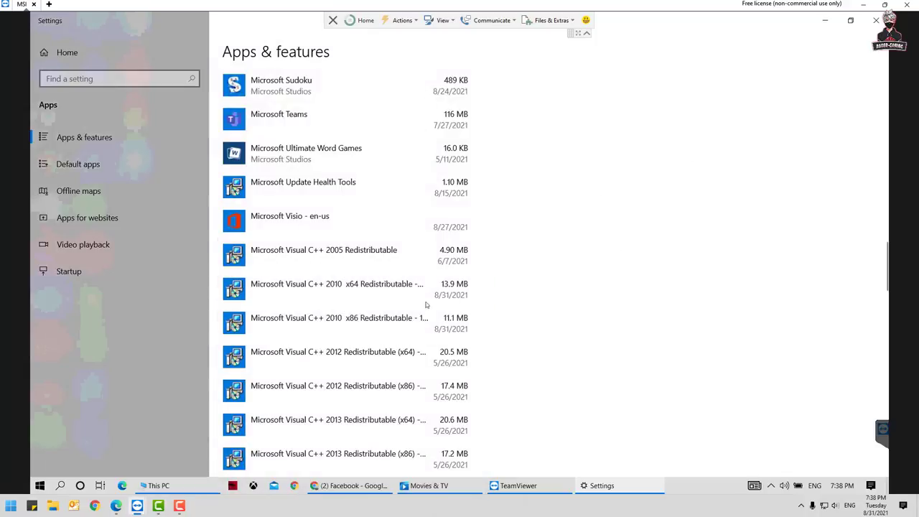
pyautogui.click(876, 20)
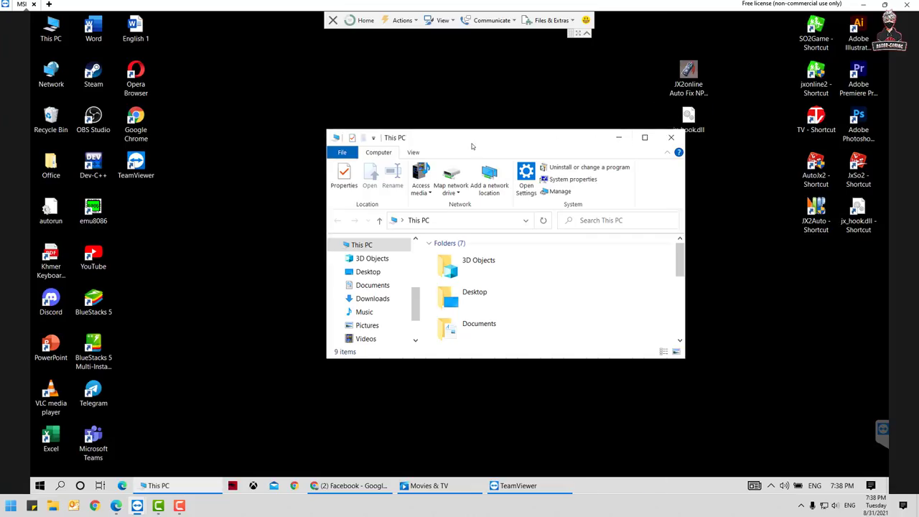
pyautogui.moveTo(514, 140); pyautogui.dragTo(348, 165)
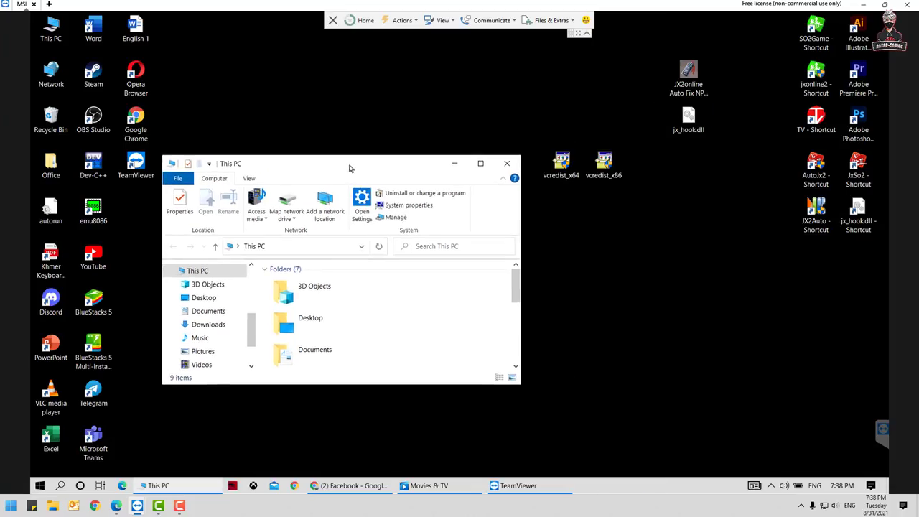
pyautogui.click(511, 165)
# - Line up vcredist_x64 and vcredist_x86 below jx_hook.dll on the remote desktop and launch the game from the SO2Game shortcut
pyautogui.moveTo(562, 163); pyautogui.dragTo(689, 165)
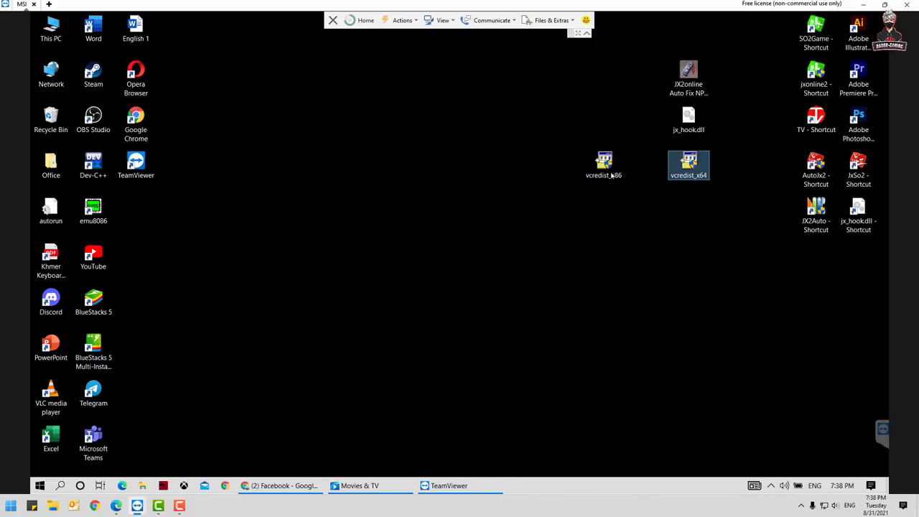
pyautogui.moveTo(605, 171); pyautogui.dragTo(687, 210)
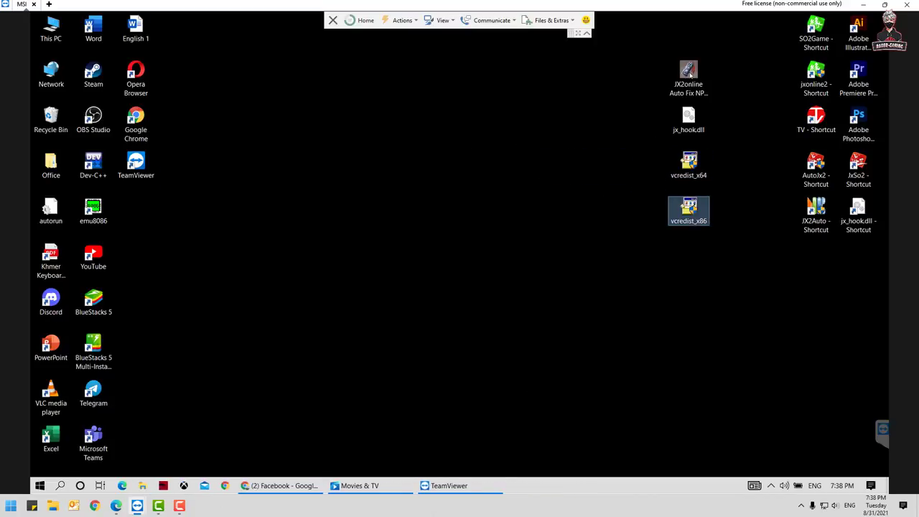
pyautogui.doubleClick(815, 27)
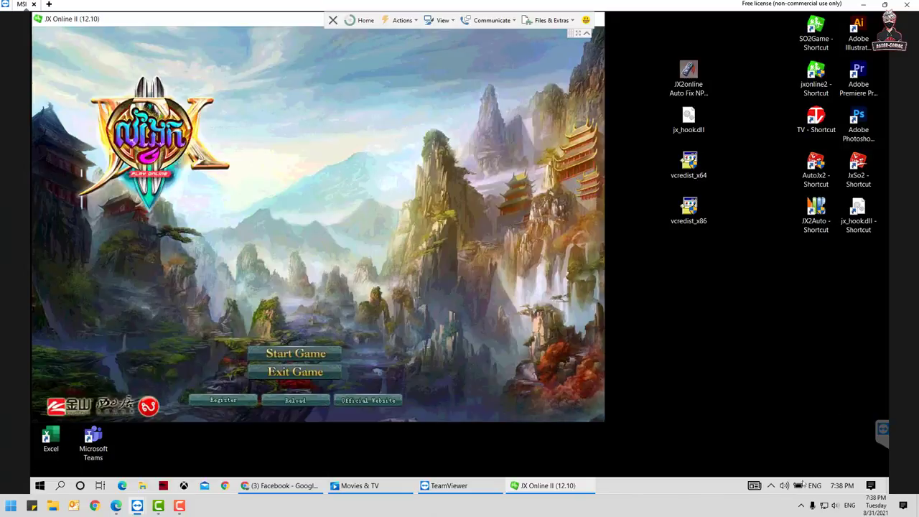
# - Look over the application volumes in the remote PC's Volume Mixer and close it
pyautogui.rightClick(784, 486)
pyautogui.click(754, 407)
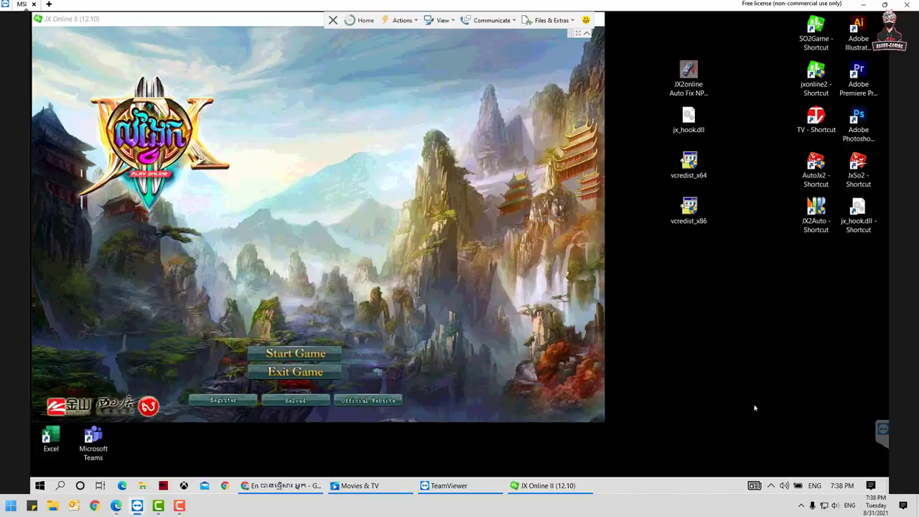
pyautogui.hscroll(1, 846, 444)
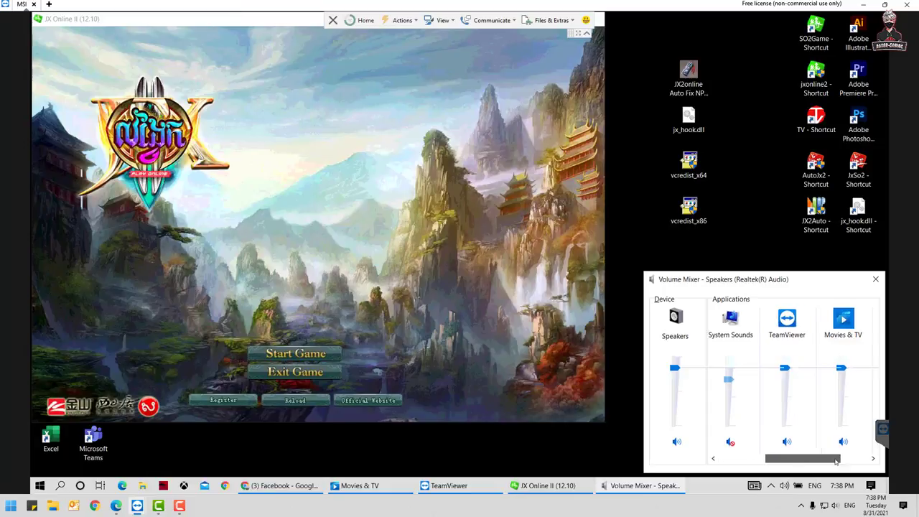
pyautogui.click(875, 279)
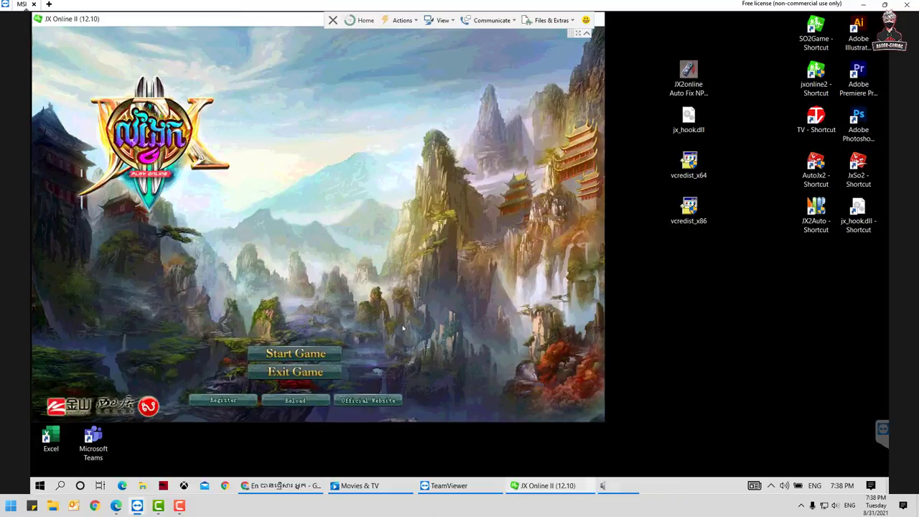
# - Start JX Online II and reselect Lung Vek(New) as the login server
pyautogui.click(295, 353)
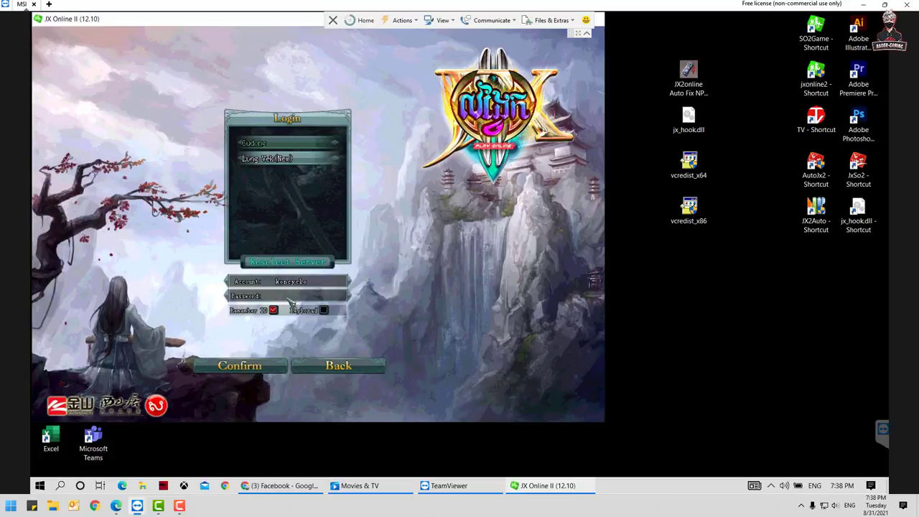
pyautogui.click(289, 263)
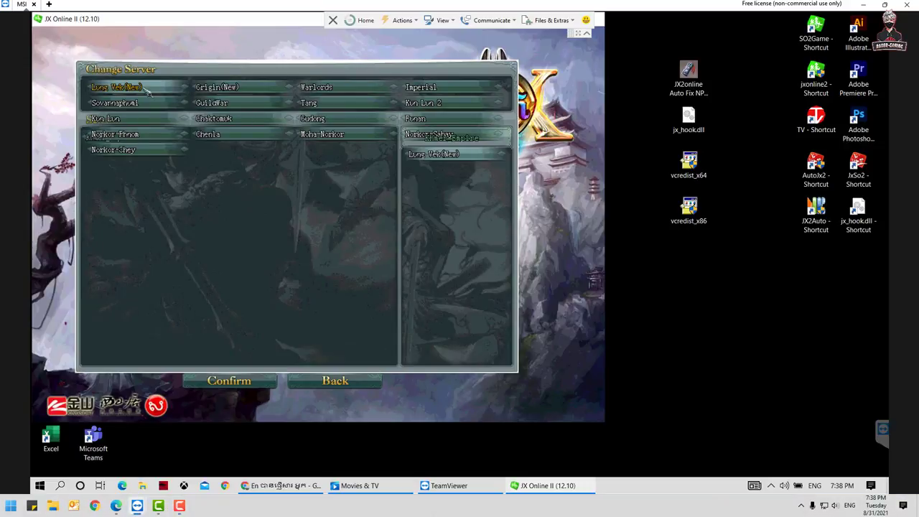
pyautogui.click(420, 332)
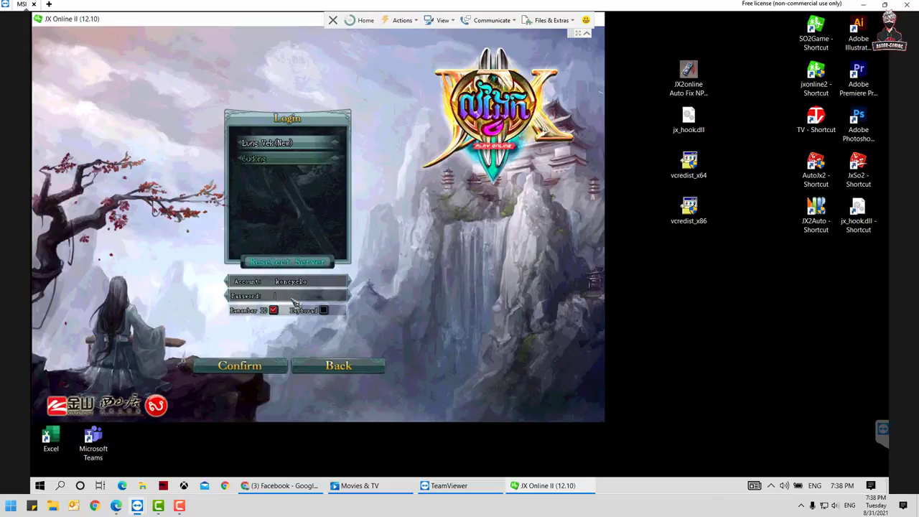
# - Log in with the account password, enter the world with the existing character and dismiss the Daily guide
pyautogui.write('**')
pyautogui.press('Return')
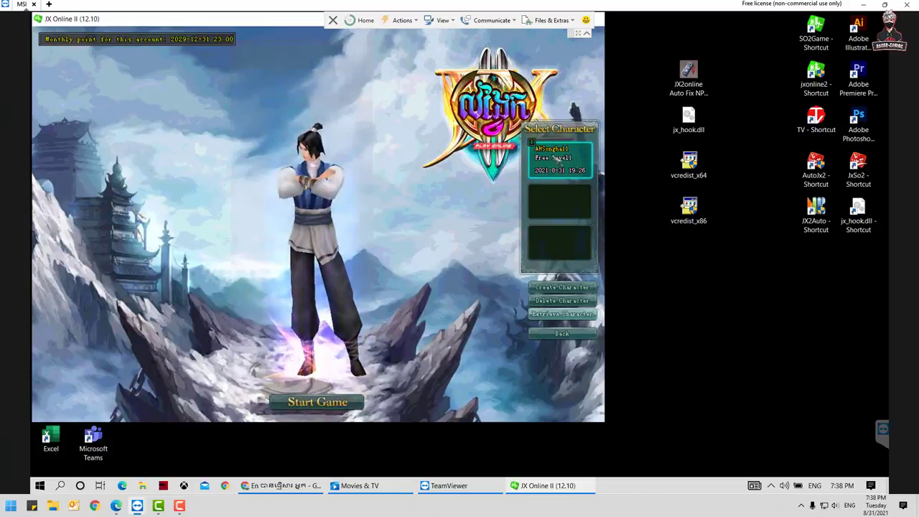
pyautogui.doubleClick(558, 163)
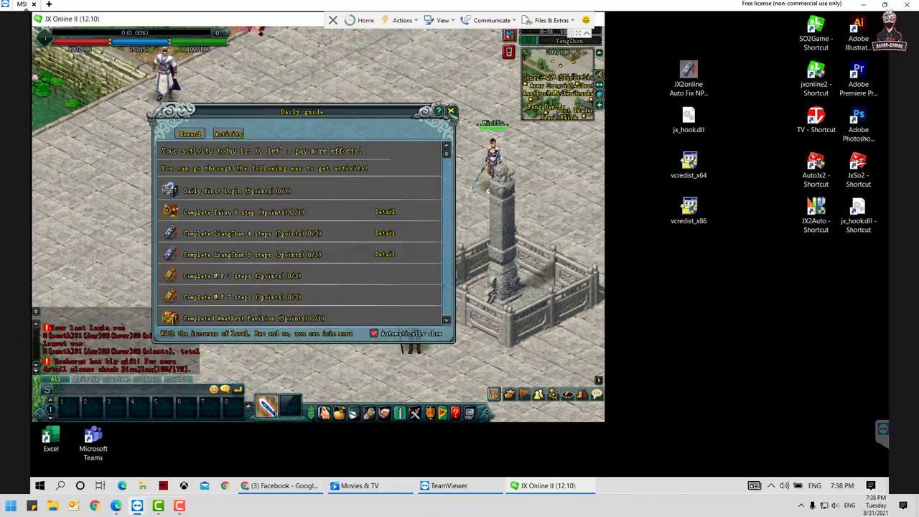
pyautogui.click(451, 110)
pyautogui.click(319, 310)
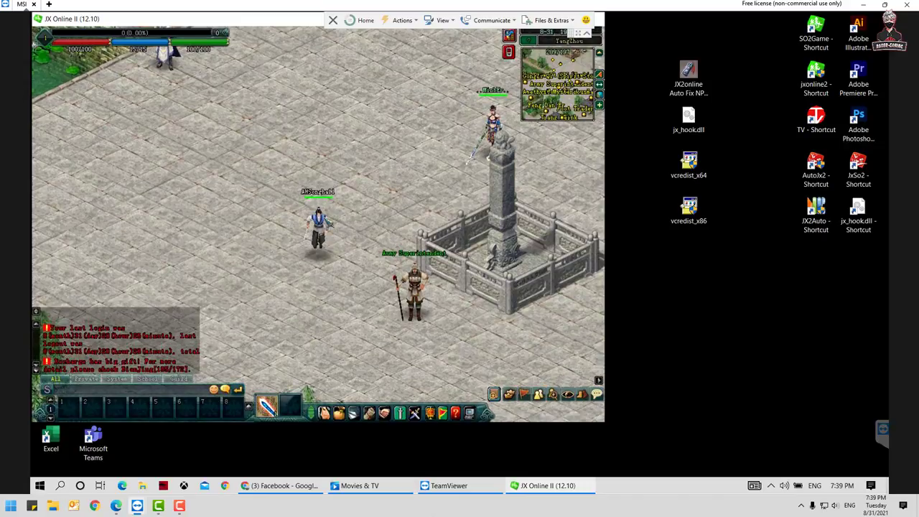
# - Switch the game window to a smaller display resolution in the System settings and walk the character to the Army Superintendent
pyautogui.press('Escape')
pyautogui.click(308, 180)
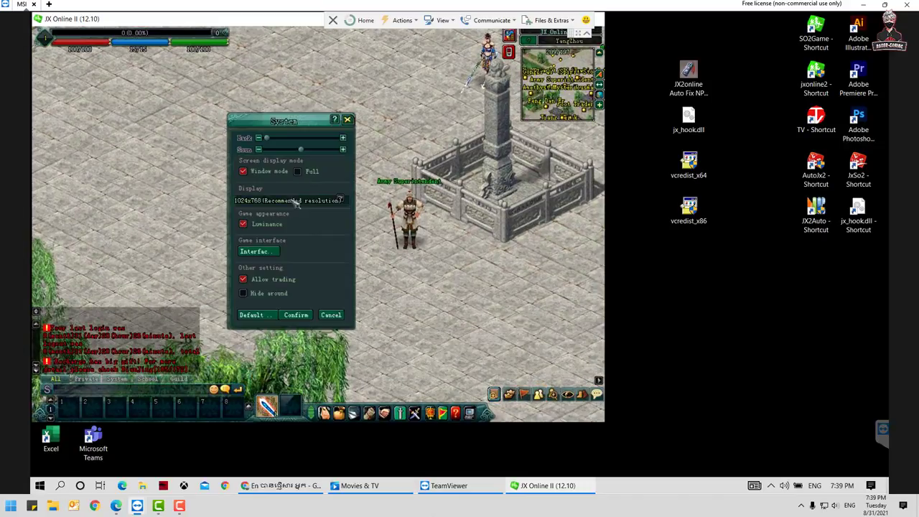
pyautogui.click(295, 315)
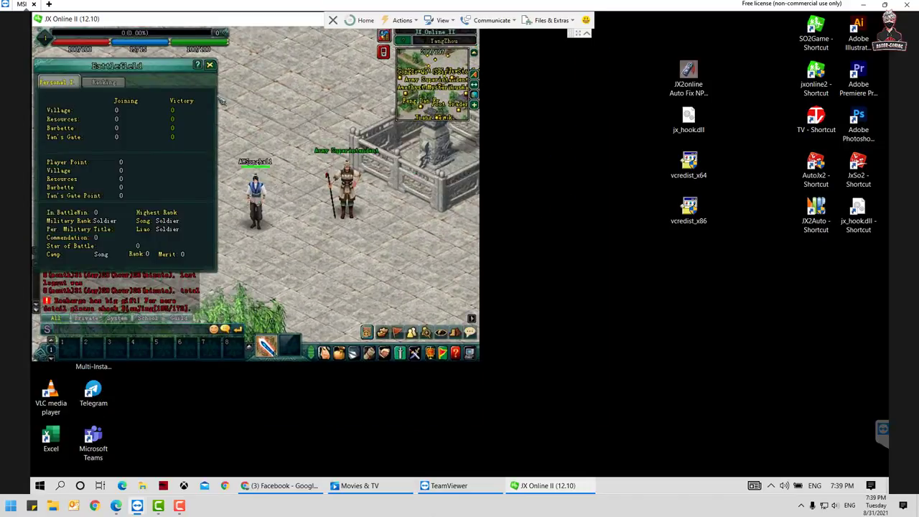
pyautogui.click(209, 65)
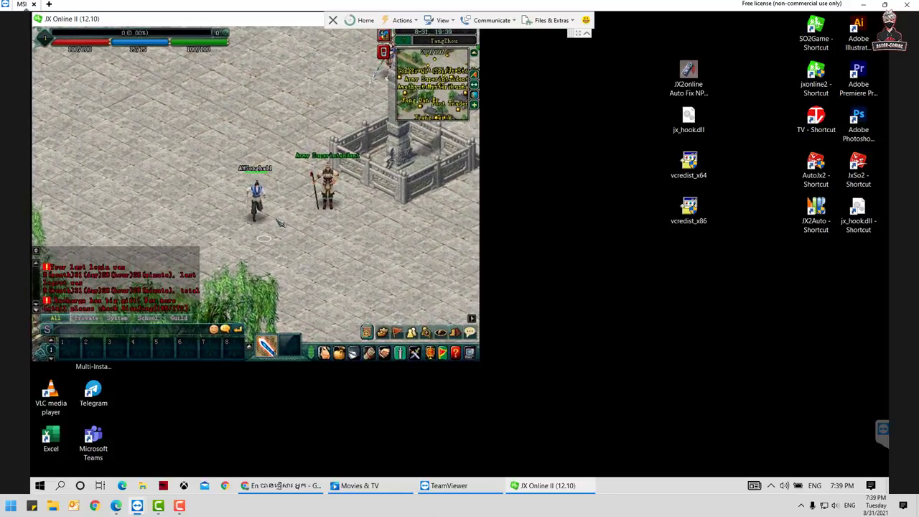
pyautogui.click(265, 247)
pyautogui.click(316, 185)
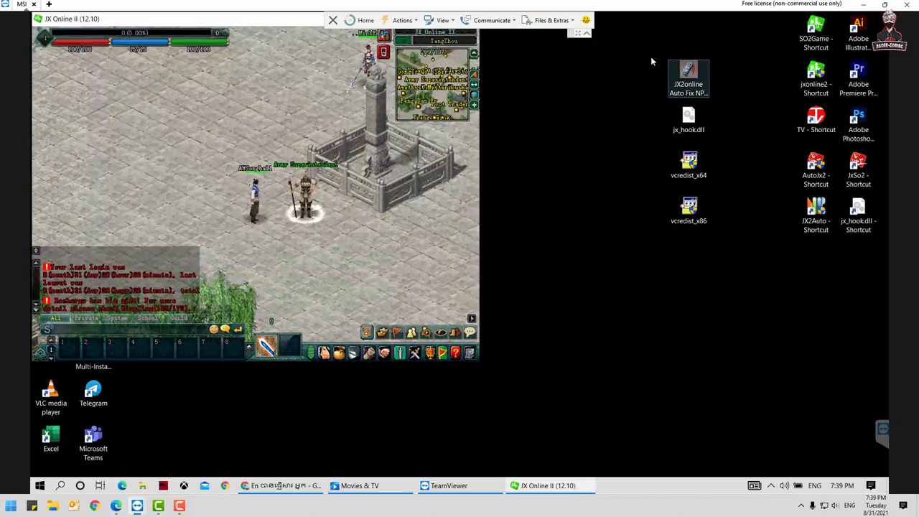
# - Launch JX2online Auto Fix NPC, place its window beside the game and start browsing for the game executable
pyautogui.doubleClick(688, 76)
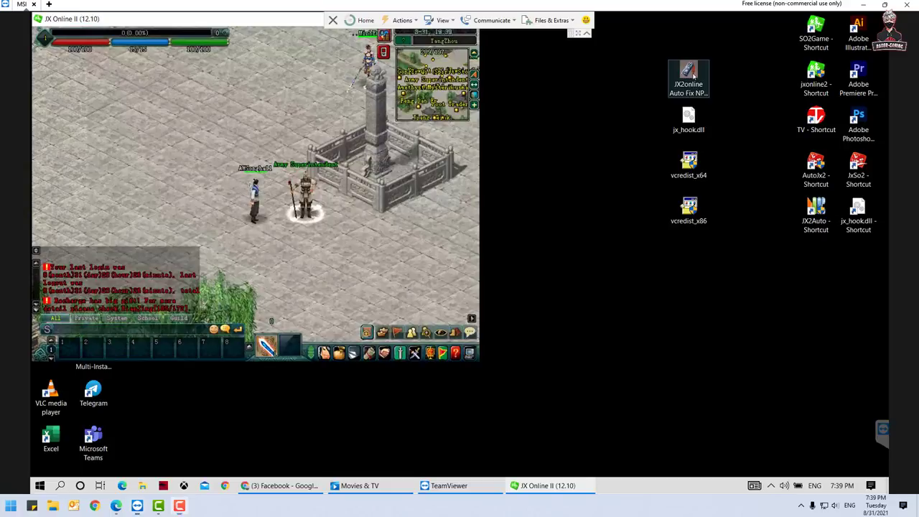
pyautogui.moveTo(400, 136); pyautogui.dragTo(586, 103)
pyautogui.click(507, 209)
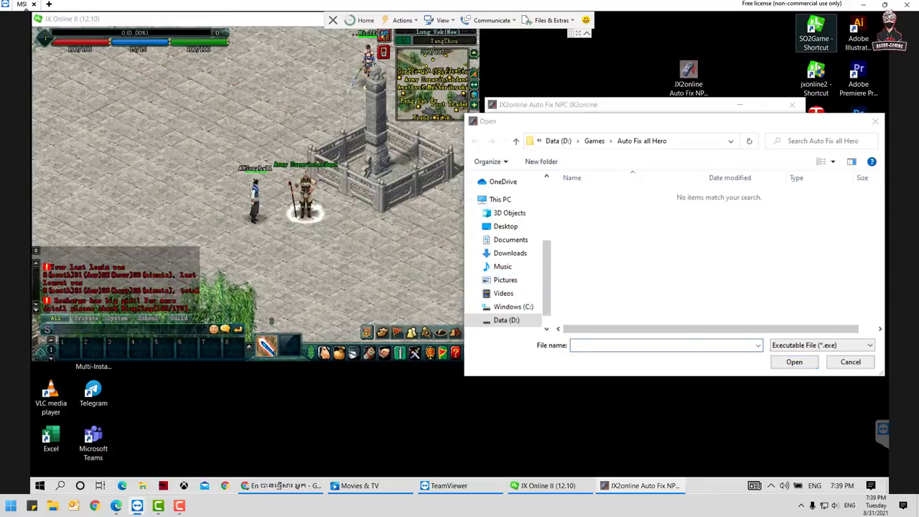
# - Look up the game's install folder through the SO2Game shortcut's properties and file location, and close both windows
pyautogui.rightClick(815, 40)
pyautogui.click(673, 318)
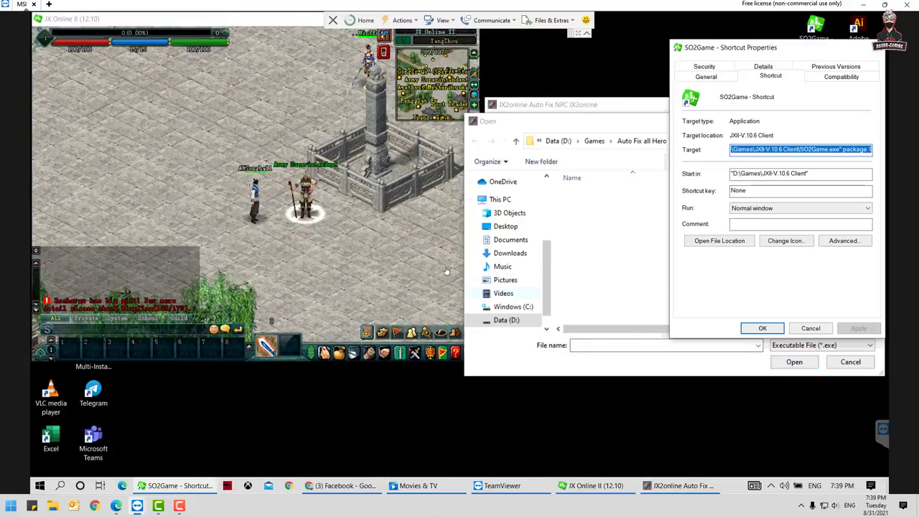
pyautogui.click(719, 241)
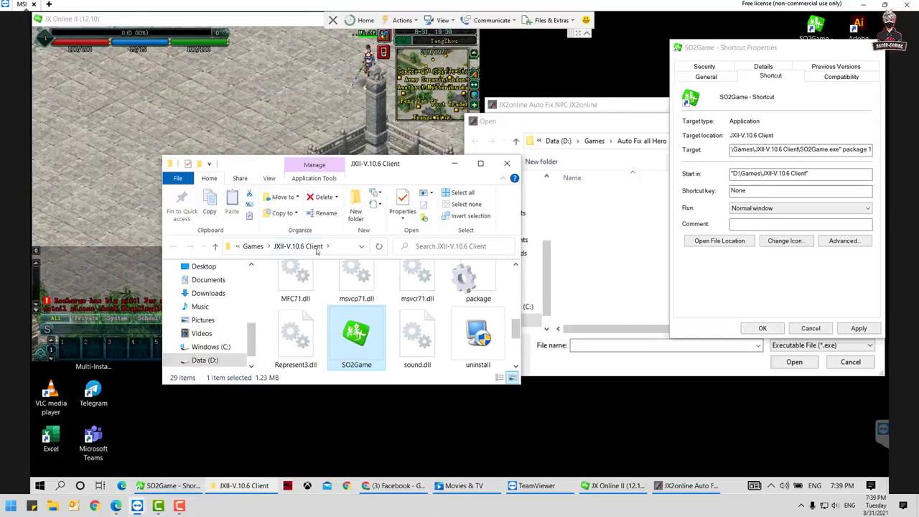
pyautogui.click(480, 163)
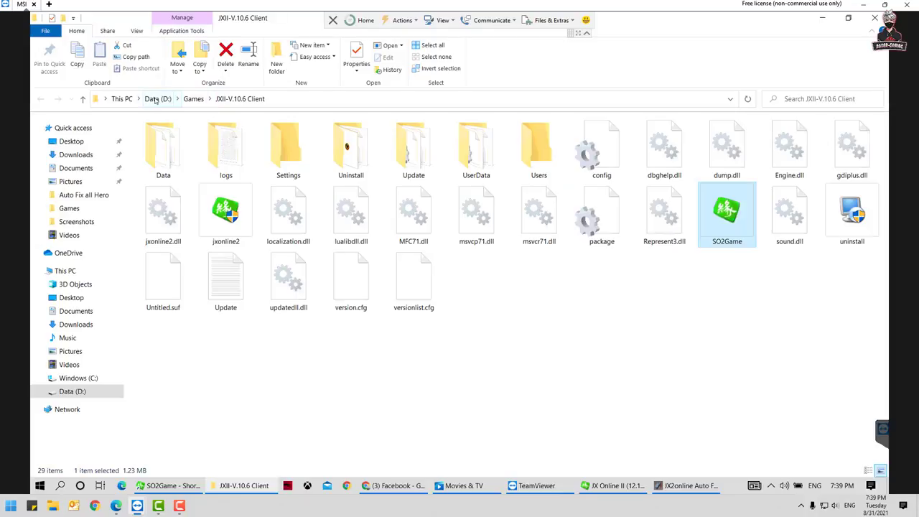
pyautogui.click(874, 17)
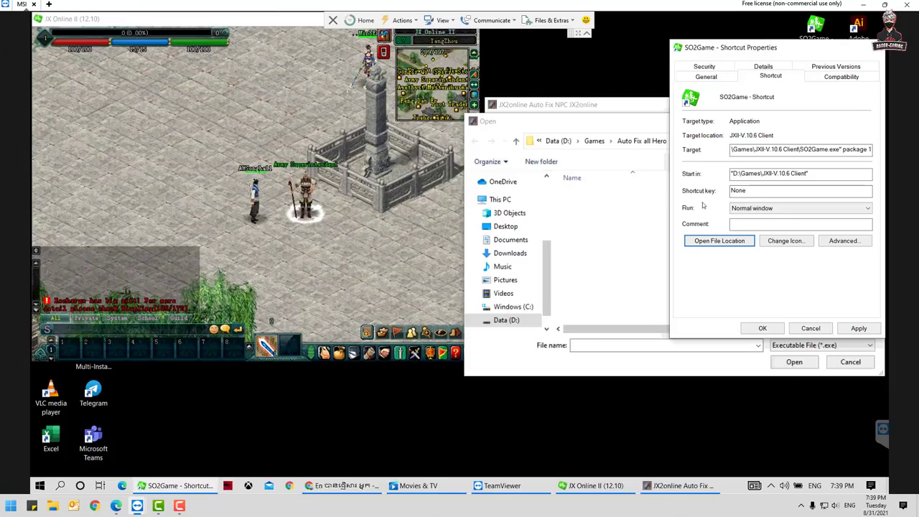
pyautogui.click(815, 331)
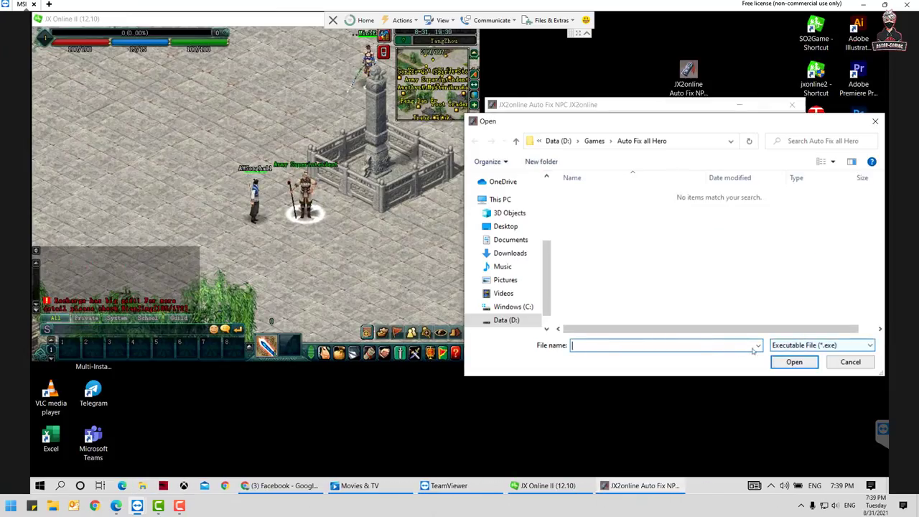
# - Add jxonline2.exe from D:\Games\JXII-V.10.6 Client to the Auto Fix tool's Processes list
pyautogui.click(505, 320)
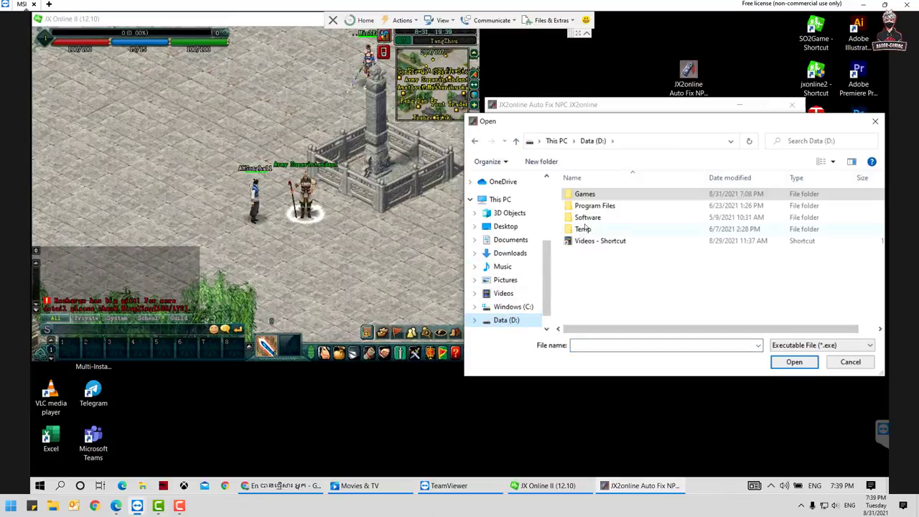
pyautogui.doubleClick(585, 195)
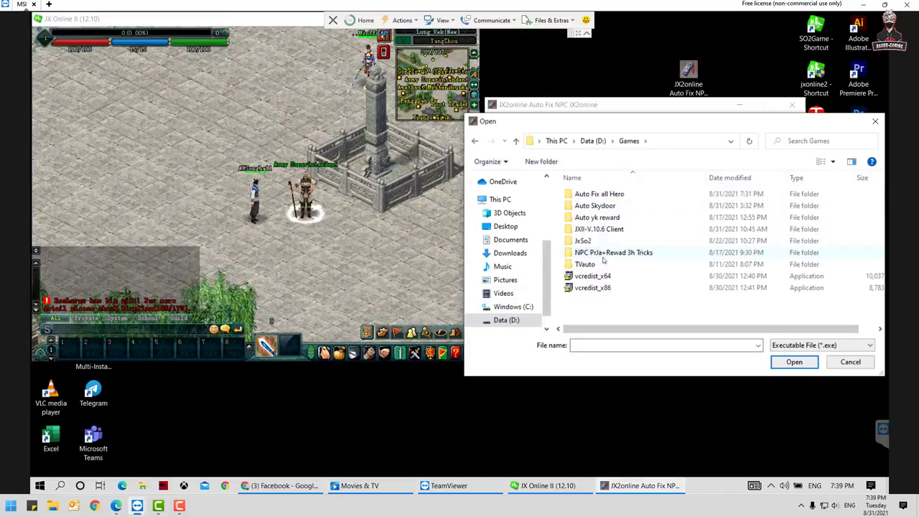
pyautogui.doubleClick(596, 229)
pyautogui.scroll(-2, 617, 270)
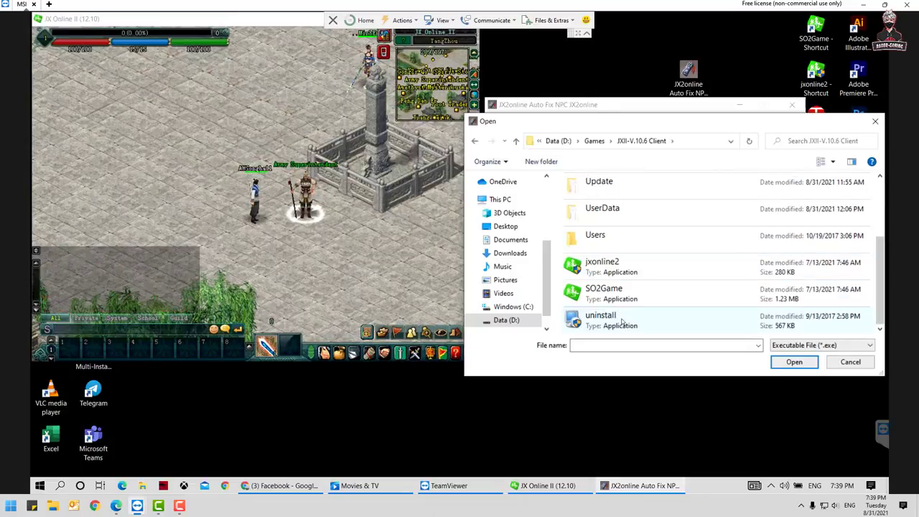
pyautogui.doubleClick(617, 270)
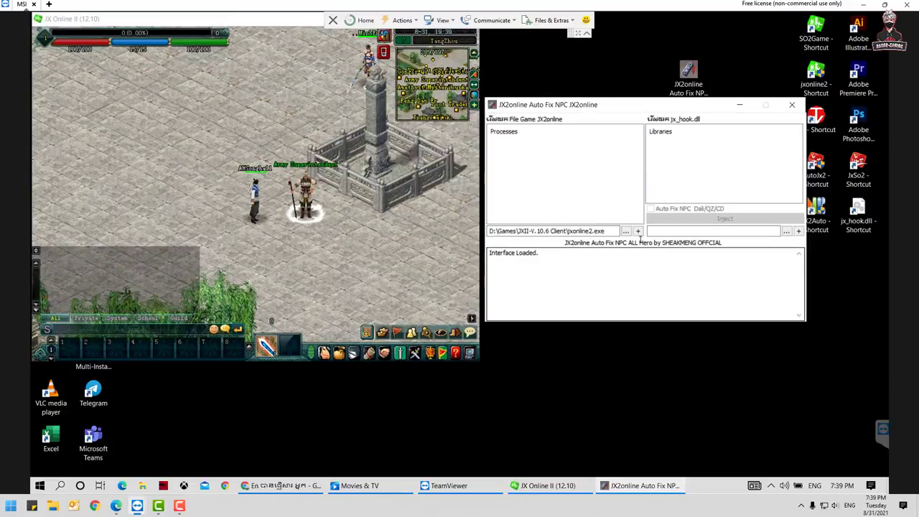
pyautogui.click(638, 232)
# - Add SO2Game.exe from the JXII-V.10.6 Client folder to the Processes list as a second entry
pyautogui.click(626, 230)
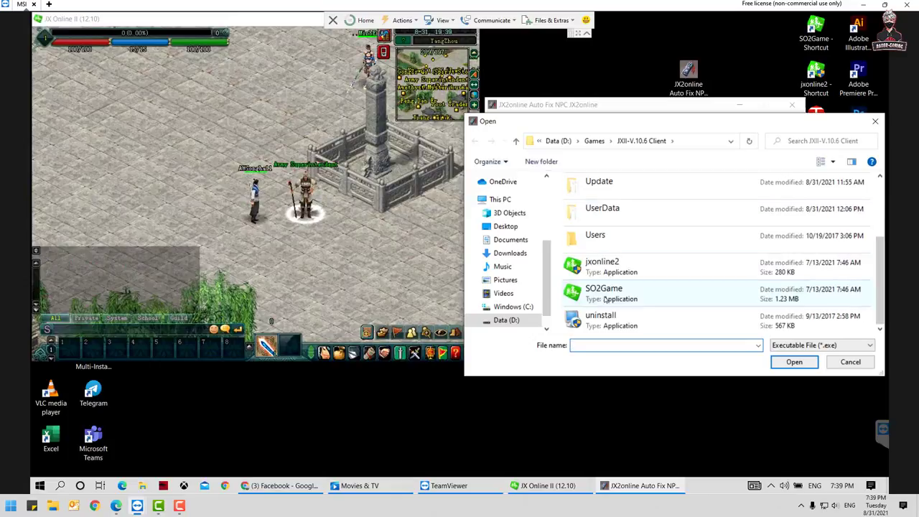
pyautogui.click(603, 294)
pyautogui.click(794, 361)
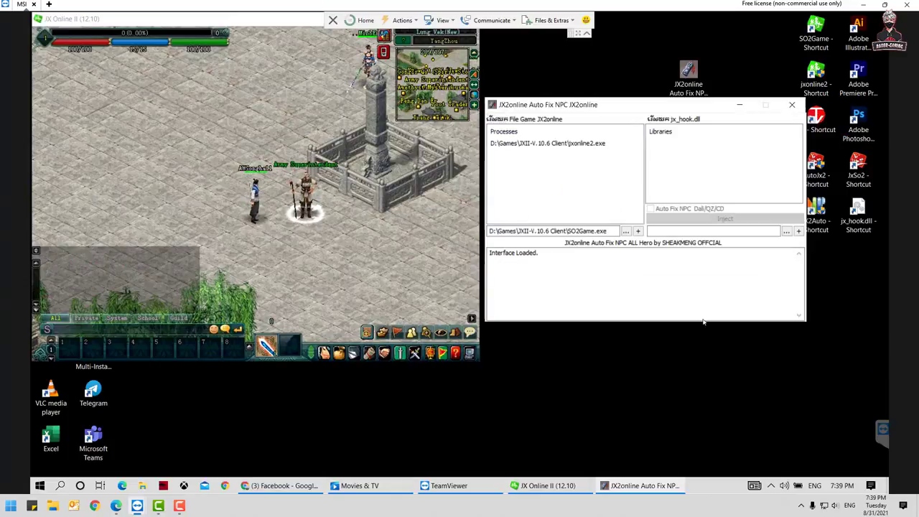
pyautogui.click(637, 232)
pyautogui.click(573, 145)
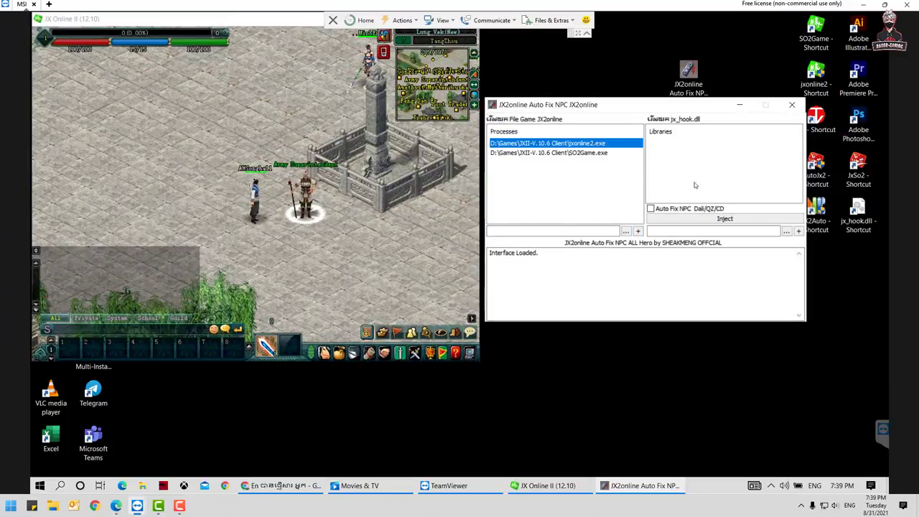
# - Add jx_hook.dll from the Desktop to the Auto Fix tool's Libraries list
pyautogui.click(786, 231)
pyautogui.scroll(-5, 632, 265)
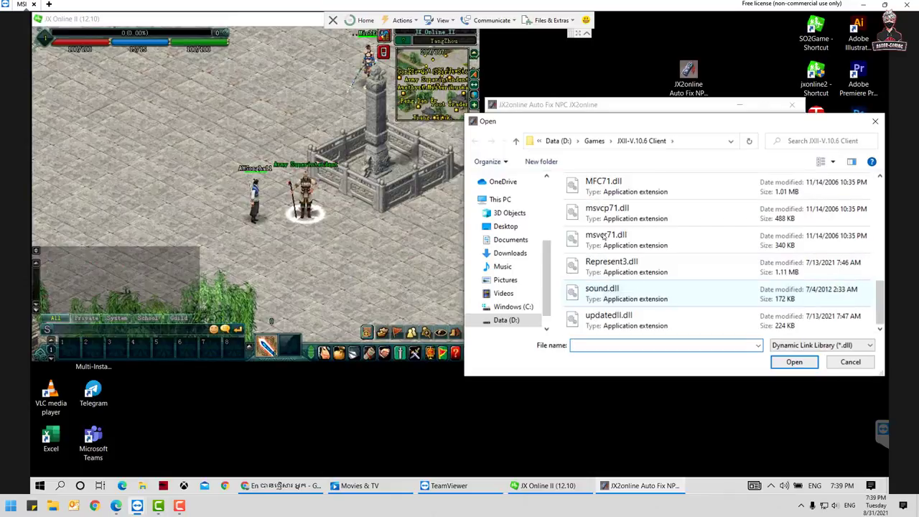
pyautogui.click(505, 226)
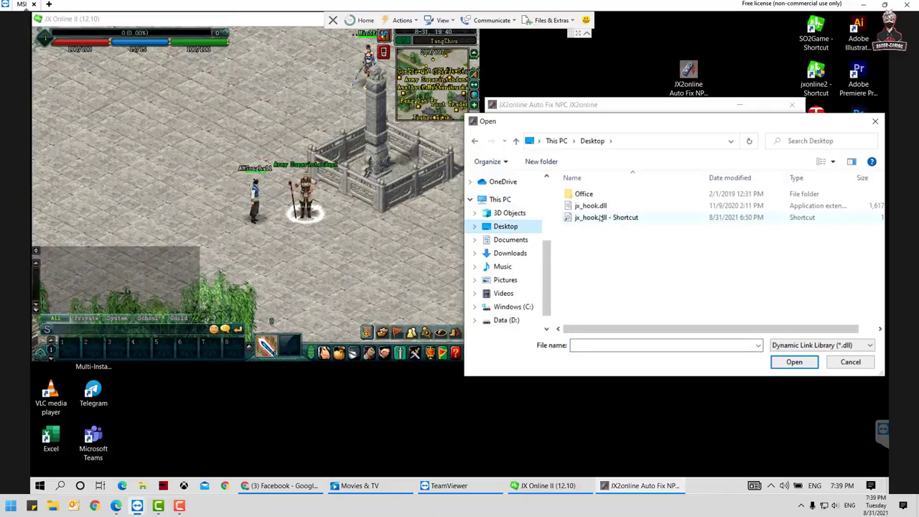
pyautogui.click(590, 206)
pyautogui.click(781, 360)
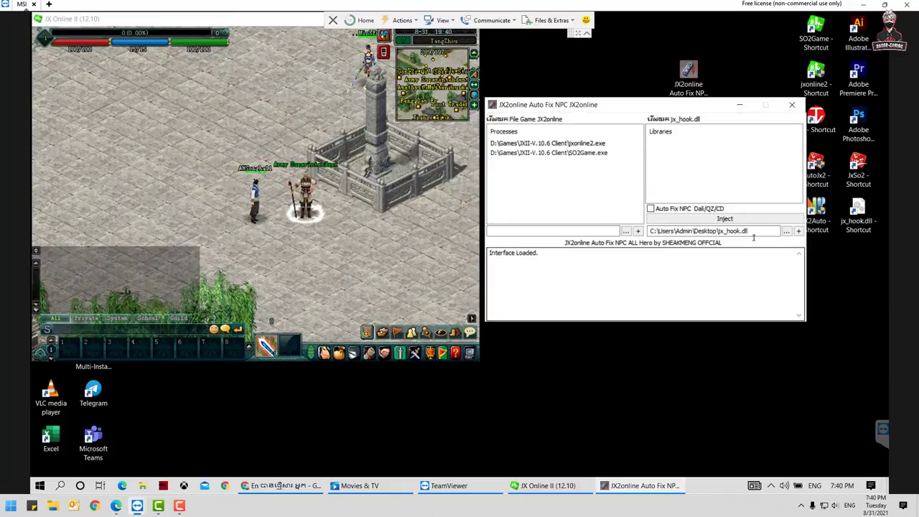
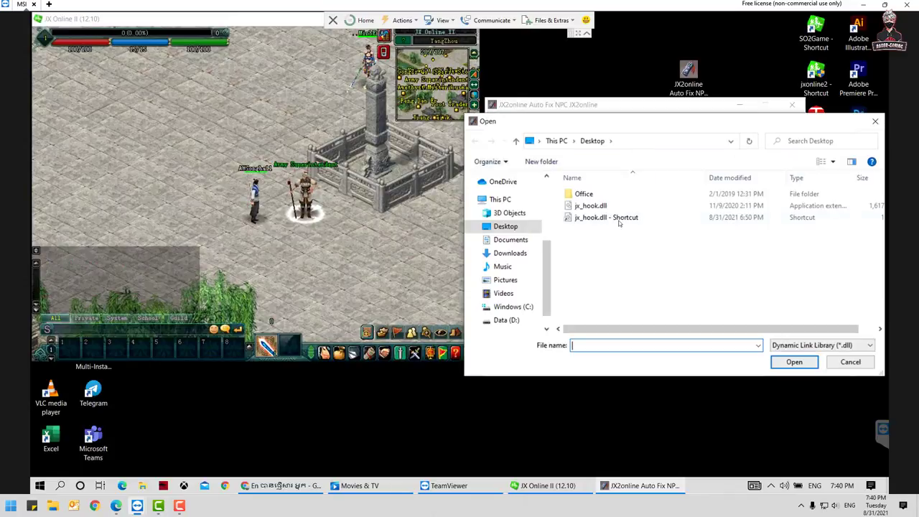
pyautogui.click(590, 206)
pyautogui.click(793, 362)
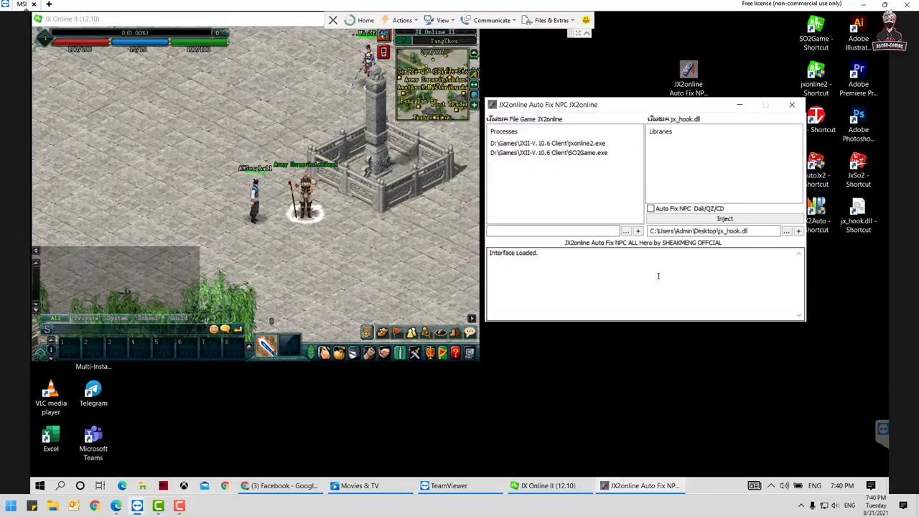
pyautogui.click(798, 231)
# - Inject jx_hook.dll into the SO2Game.exe process
pyautogui.click(557, 154)
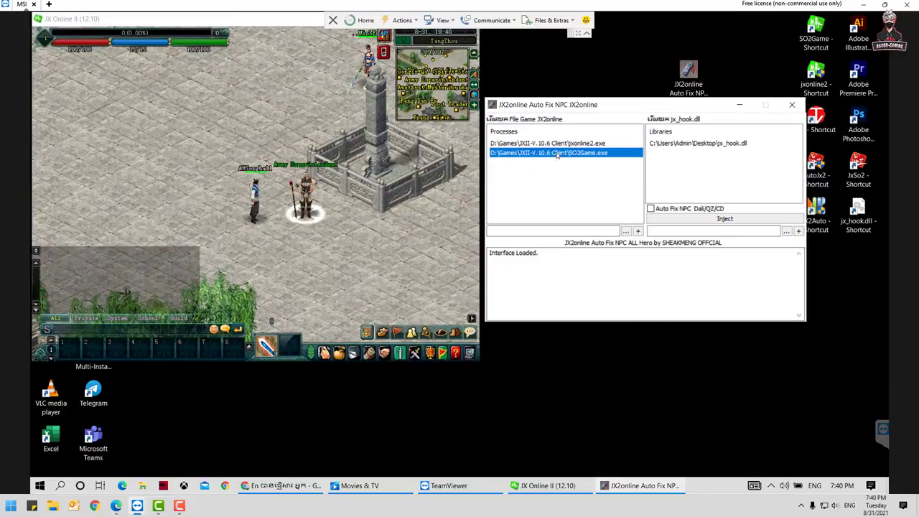
pyautogui.click(816, 34)
pyautogui.click(552, 153)
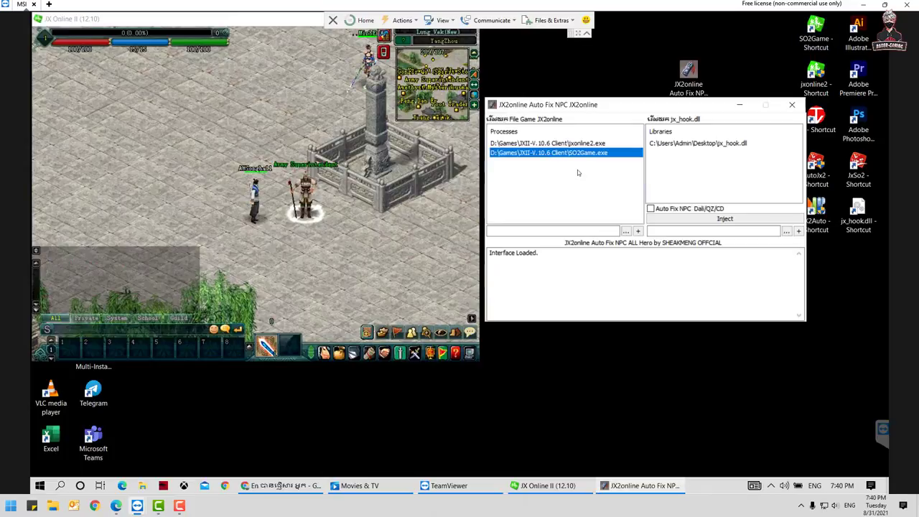
pyautogui.click(668, 222)
pyautogui.click(668, 221)
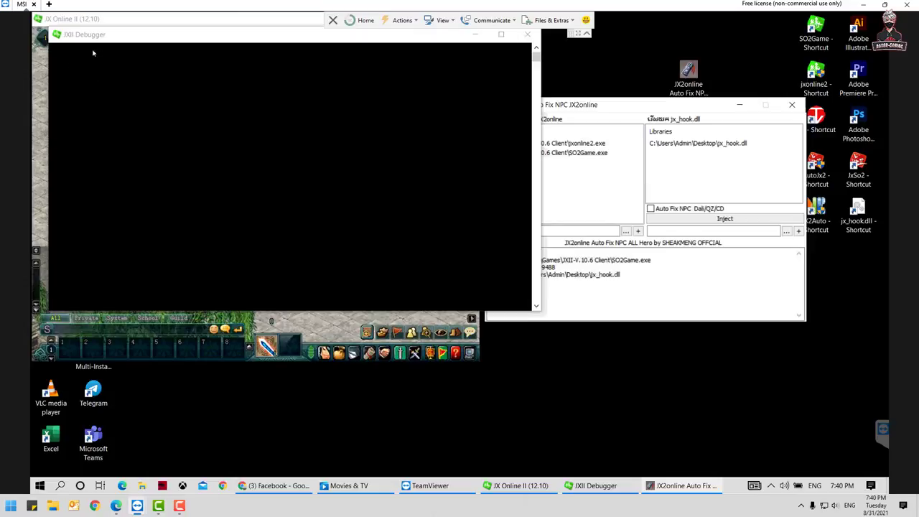
# - Close the JXII Debugger console together with the game, and exit the Auto Fix NPC tool
pyautogui.moveTo(411, 40); pyautogui.dragTo(462, 109)
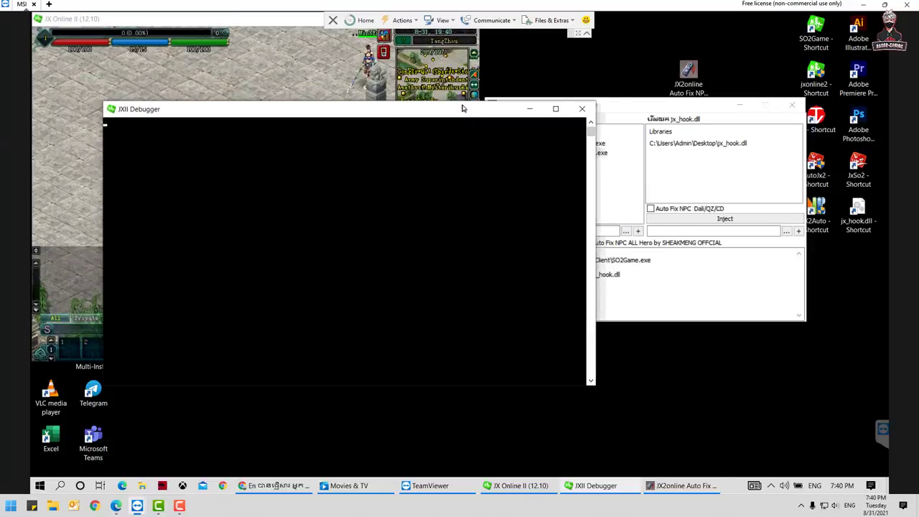
pyautogui.click(582, 108)
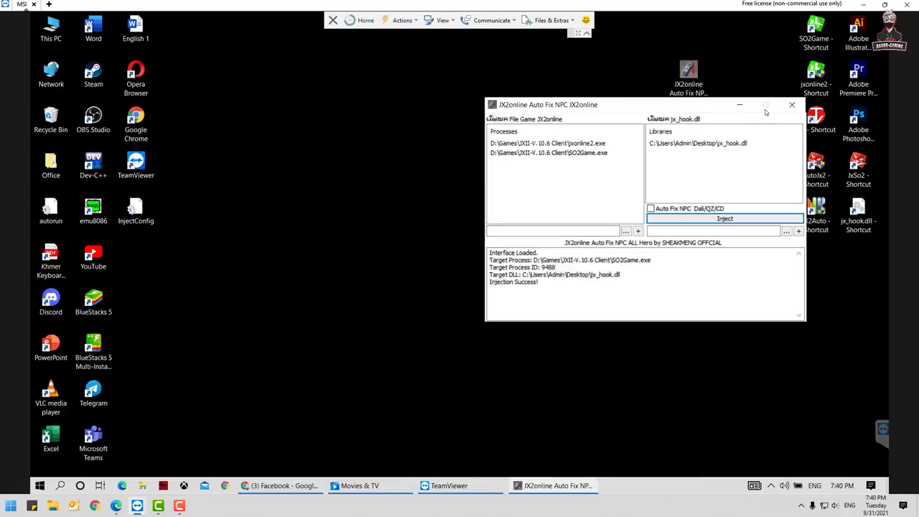
pyautogui.click(792, 106)
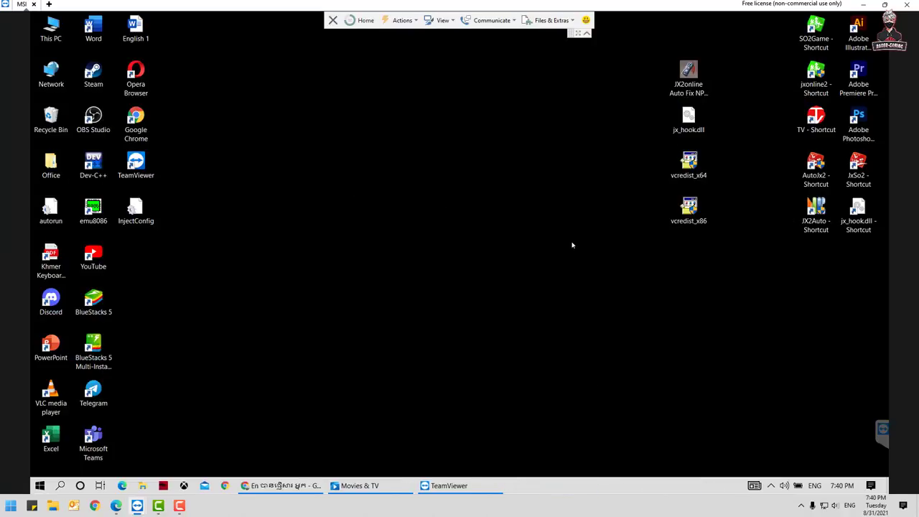
# - Copy JXII Fix NPC and JX2online Auto Fix NPC from the local desktop to the remote desktop and maximize the remote session window
pyautogui.moveTo(662, 10); pyautogui.dragTo(244, 26)
pyautogui.click(582, 101)
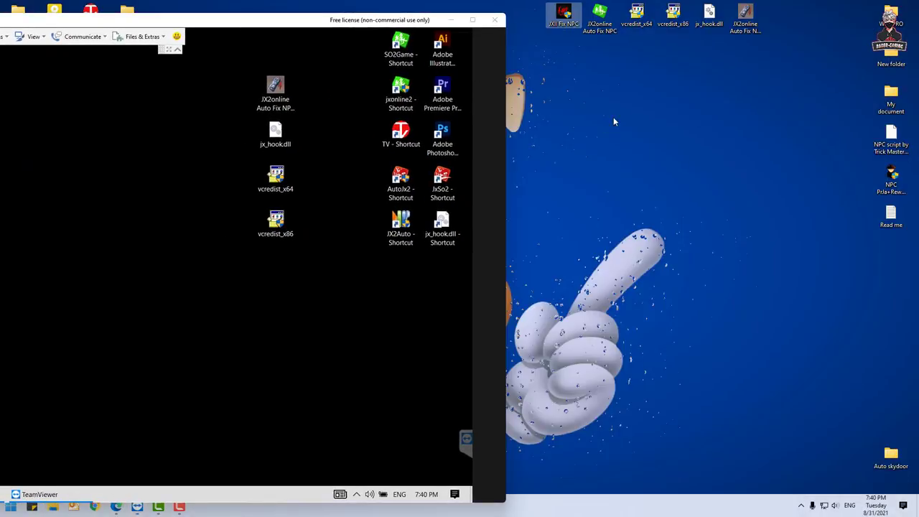
pyautogui.moveTo(557, 34); pyautogui.dragTo(639, 90)
pyautogui.moveTo(587, 50); pyautogui.dragTo(255, 345)
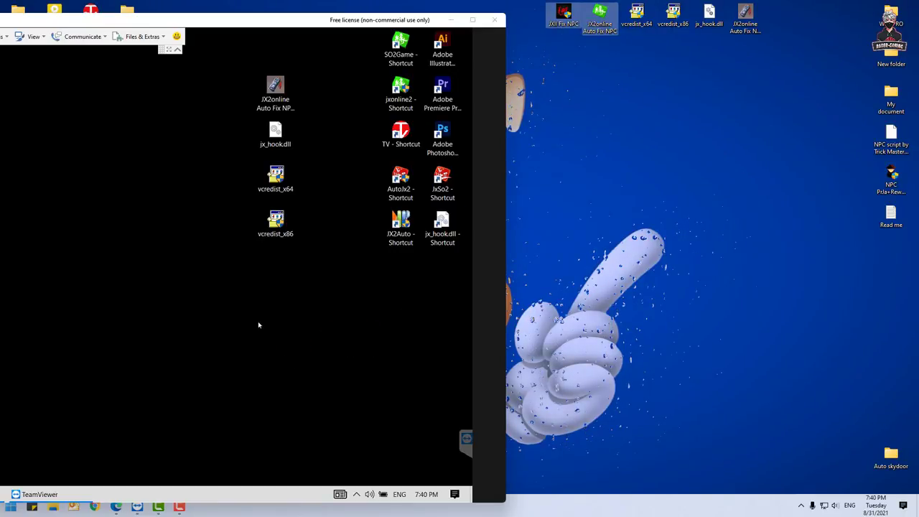
pyautogui.moveTo(258, 20); pyautogui.dragTo(554, 15)
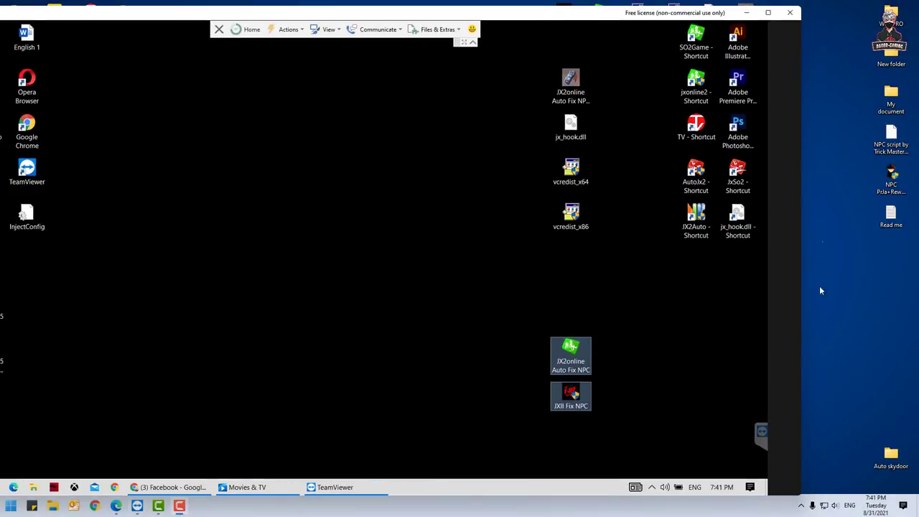
pyautogui.click(767, 12)
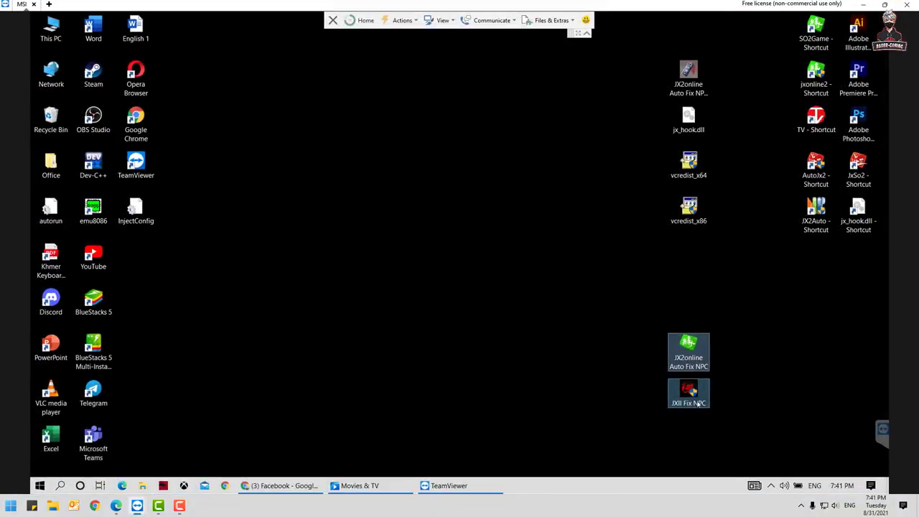
# - Arrange JX2online Auto Fix NPC and JXII Fix NPC in a row beside jx_hook.dll and collapse the remote session toolbar
pyautogui.click(546, 328)
pyautogui.moveTo(682, 345); pyautogui.dragTo(607, 133)
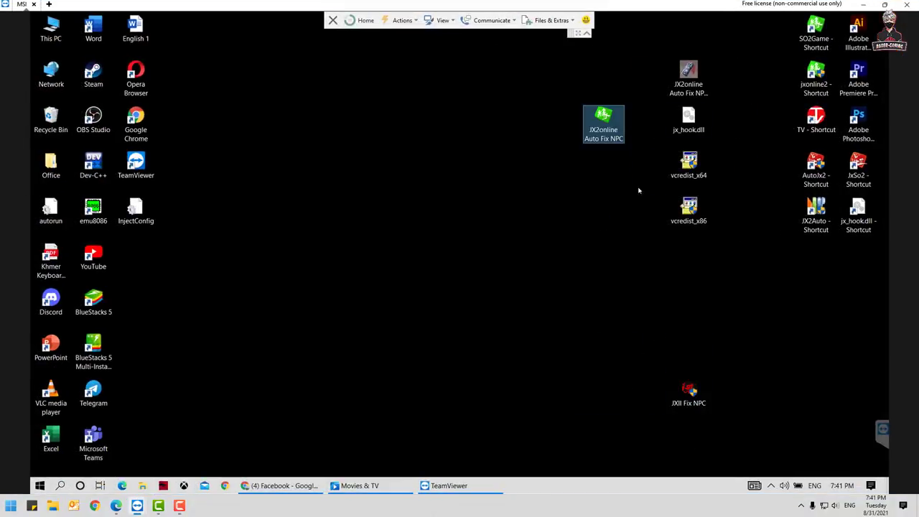
pyautogui.moveTo(688, 391); pyautogui.dragTo(519, 118)
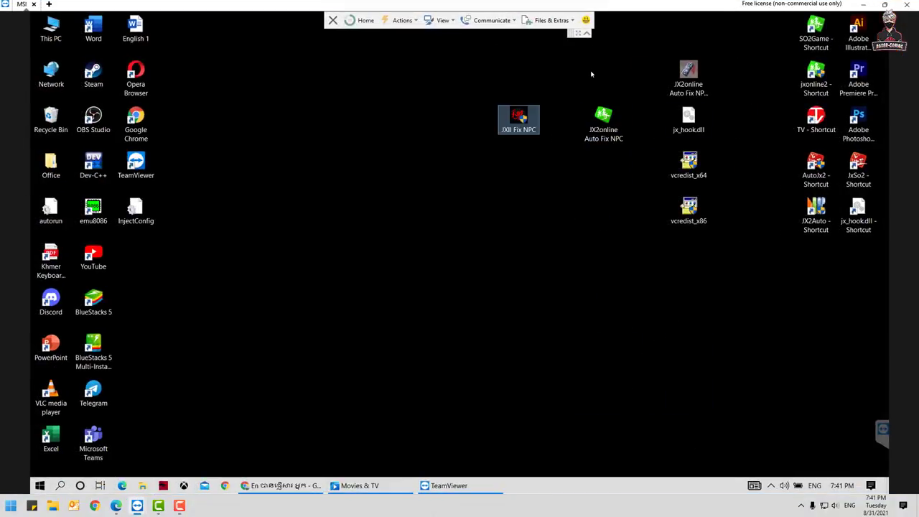
pyautogui.click(587, 34)
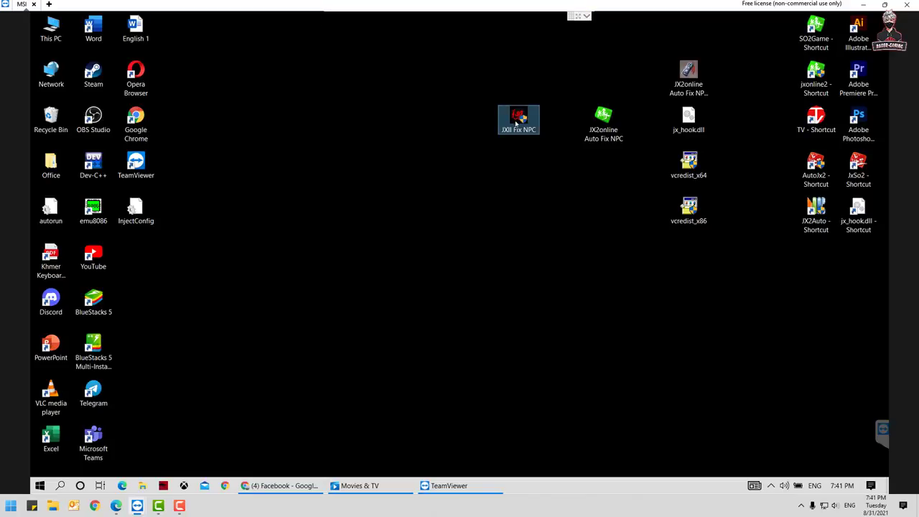
# - Run JXII Fix NPC as administrator, dismiss its update error and minimize the browser window it opens
pyautogui.rightClick(516, 123)
pyautogui.click(391, 143)
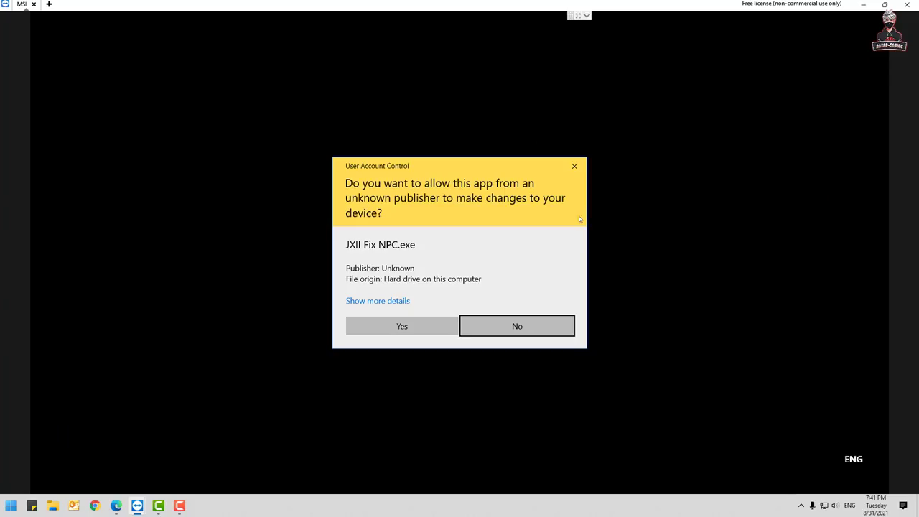
pyautogui.click(413, 327)
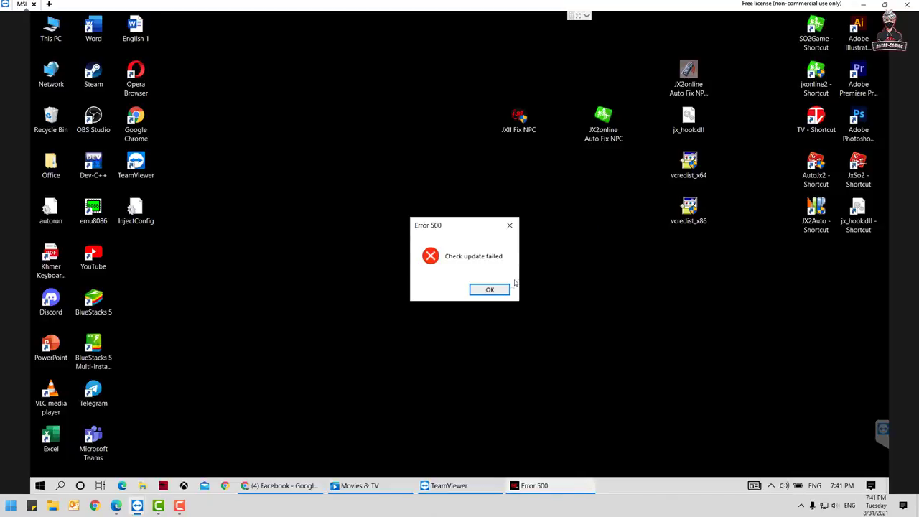
pyautogui.click(489, 289)
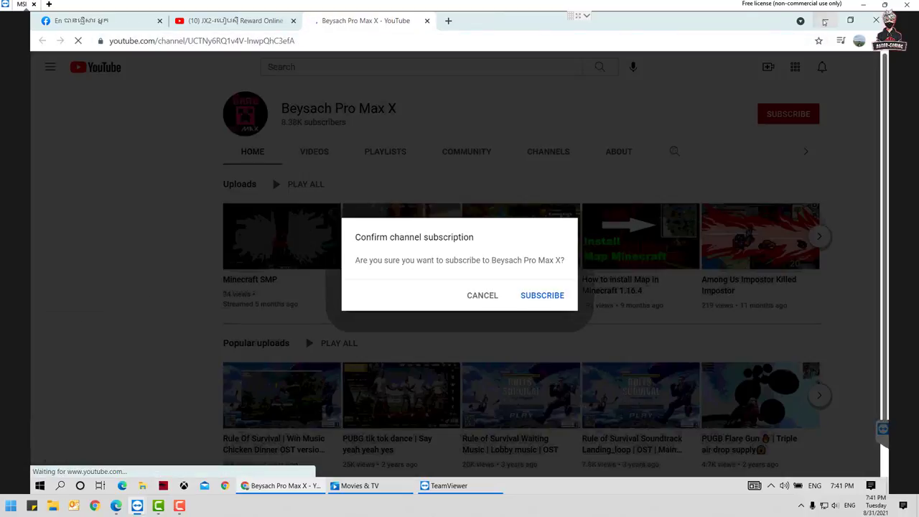
pyautogui.click(824, 22)
# - Run JXII Fix NPC as administrator again, dismiss its error and close the browser with the YouTube subscription page
pyautogui.rightClick(516, 119)
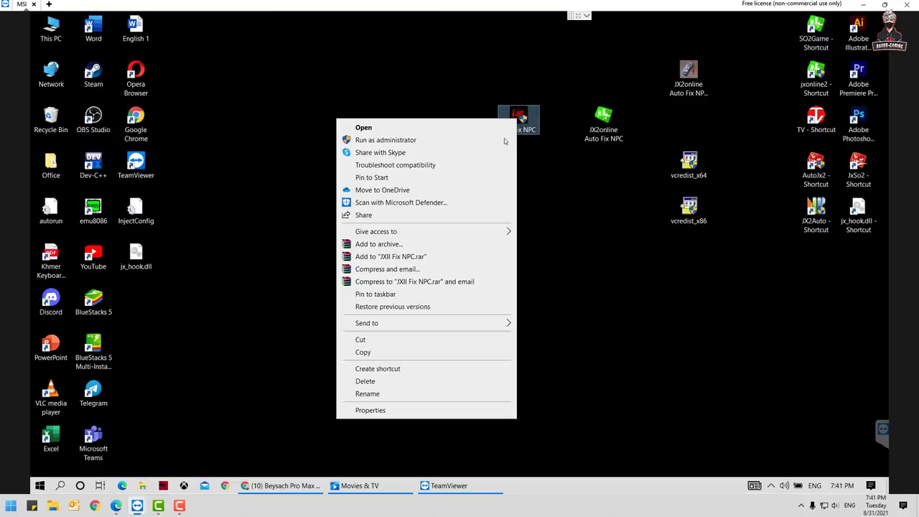
pyautogui.click(413, 139)
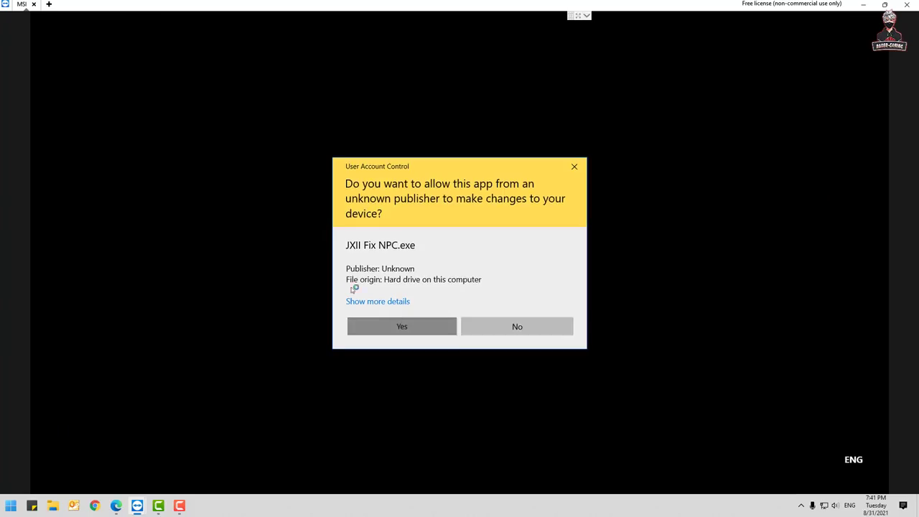
pyautogui.press('Return')
pyautogui.click(489, 289)
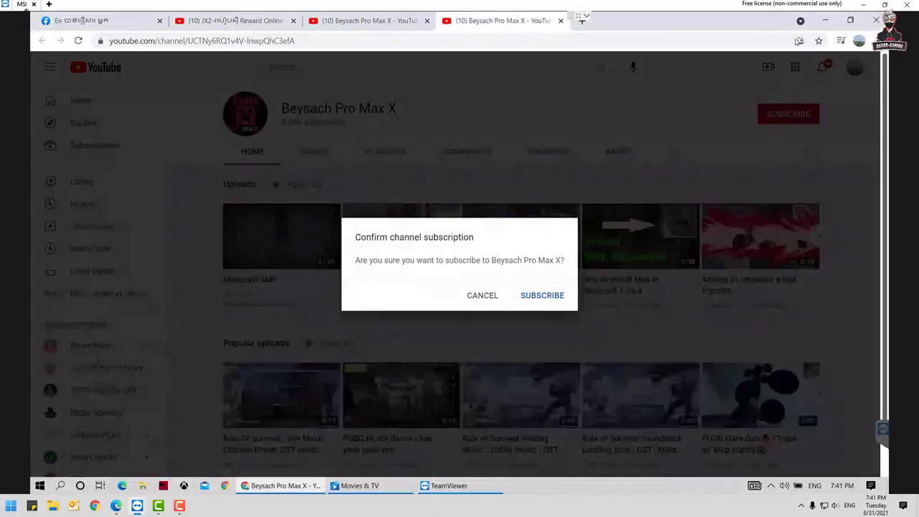
pyautogui.click(873, 21)
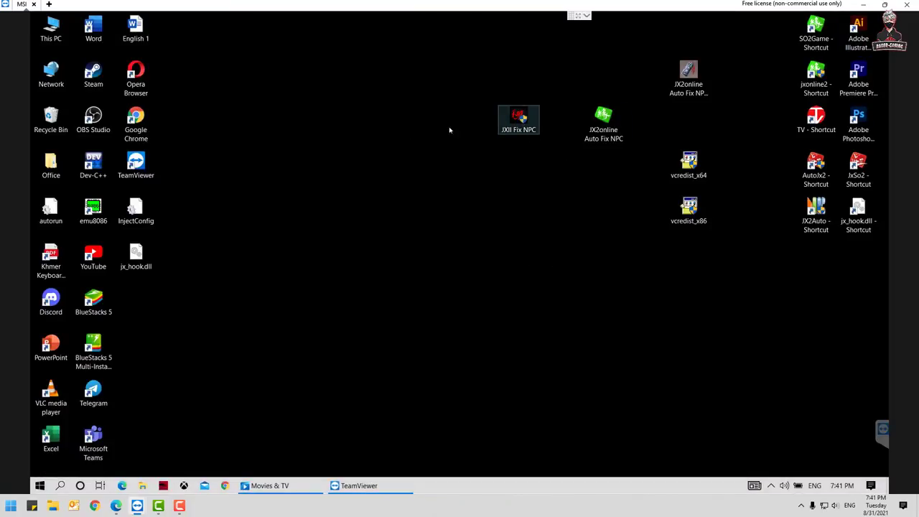
# - Move JXII Fix NPC to the Recycle Bin and launch JX2online Auto Fix NPC in the middle of the desktop
pyautogui.moveTo(518, 118); pyautogui.dragTo(51, 118)
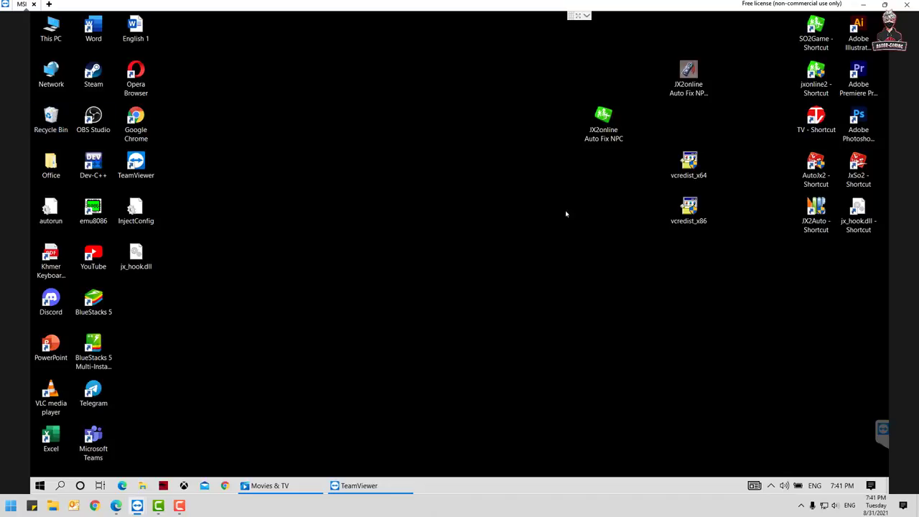
pyautogui.doubleClick(595, 131)
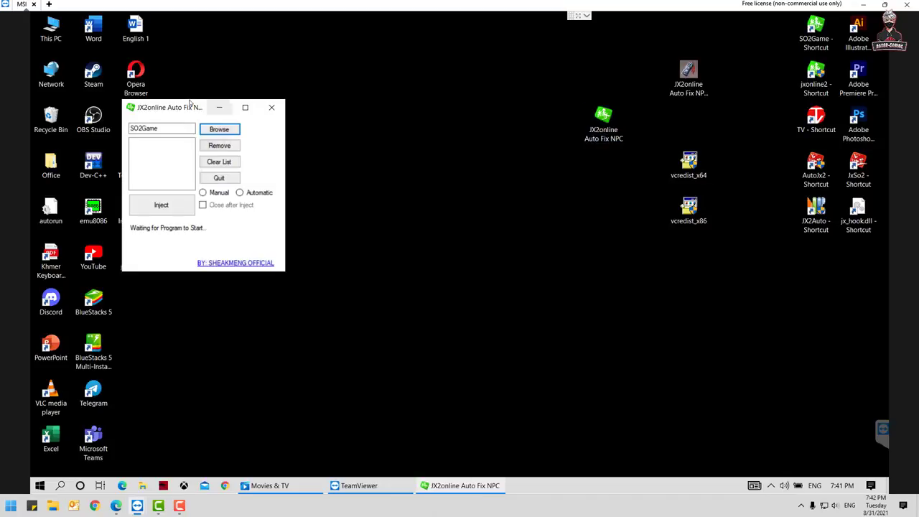
pyautogui.moveTo(187, 108); pyautogui.dragTo(447, 95)
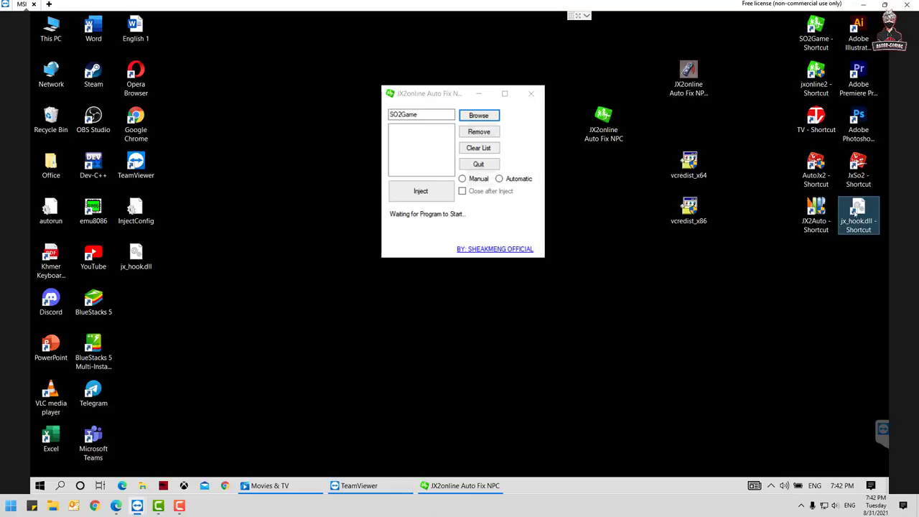
# - Delete the jx_hook.dll shortcut and place the jx_hook.dll file beside the JX2online Auto Fix NPC icon
pyautogui.press('Delete')
pyautogui.click(705, 185)
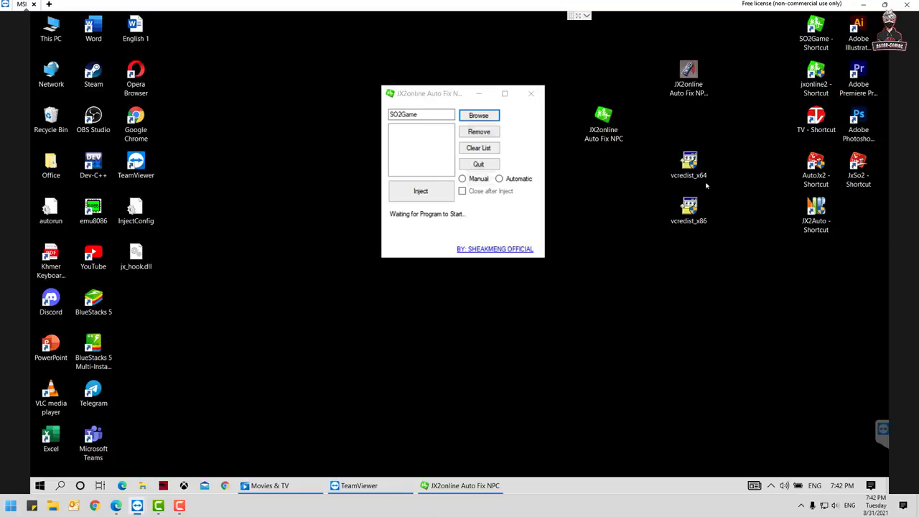
pyautogui.moveTo(149, 257); pyautogui.dragTo(643, 127)
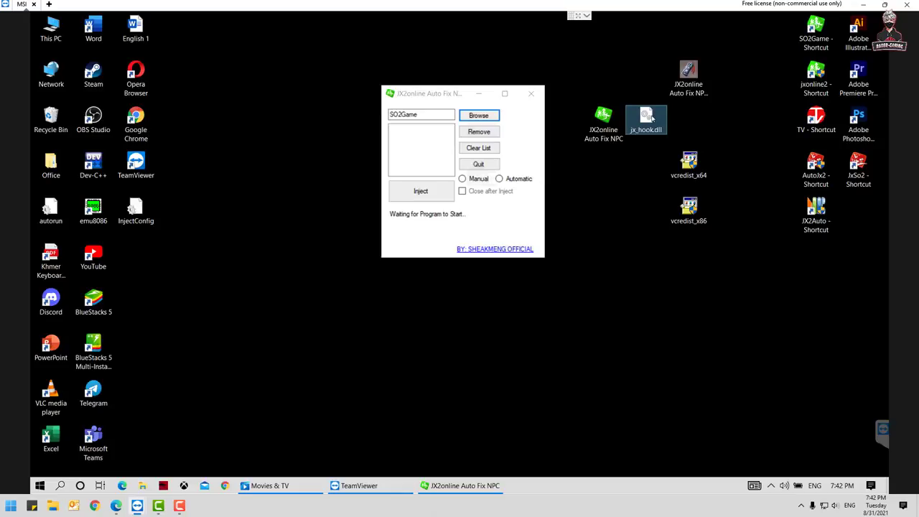
# - Add jx_hook.dll from the Desktop to the JX2online Auto Fix NPC tool's library list
pyautogui.click(479, 115)
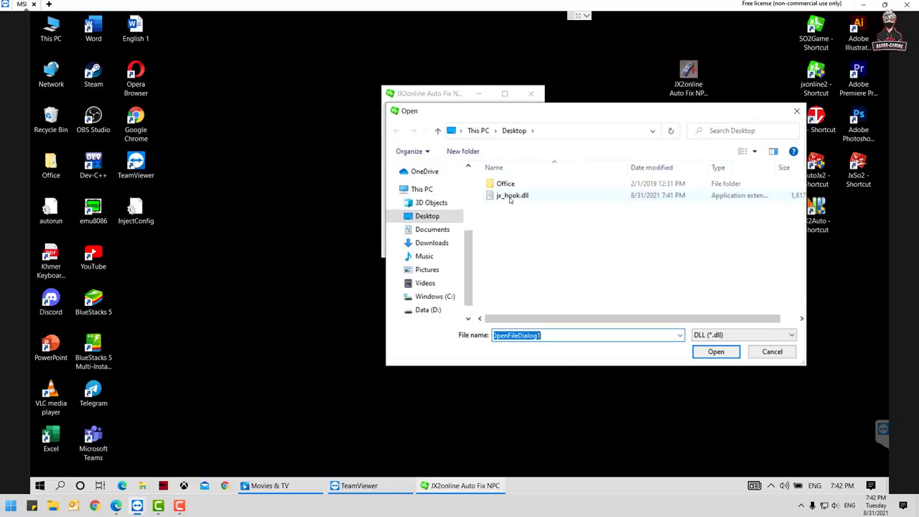
pyautogui.click(650, 195)
pyautogui.click(715, 351)
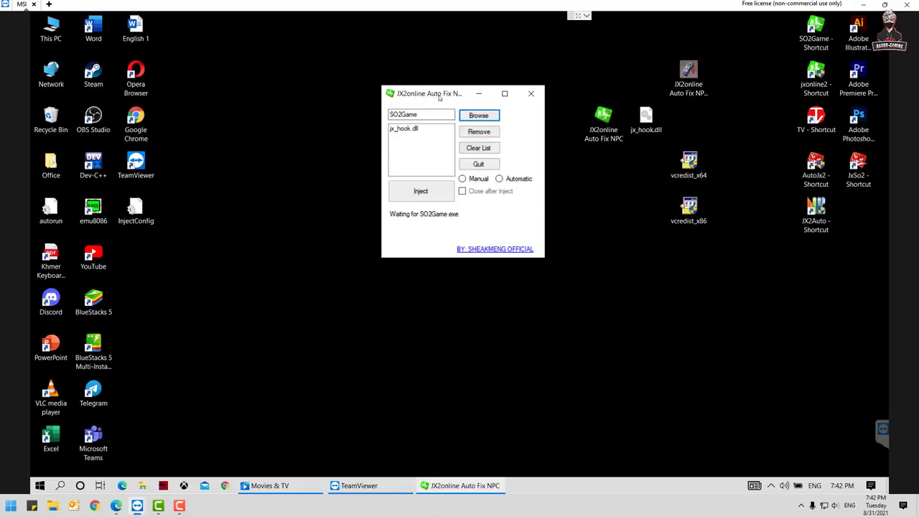
pyautogui.moveTo(439, 99); pyautogui.dragTo(620, 74)
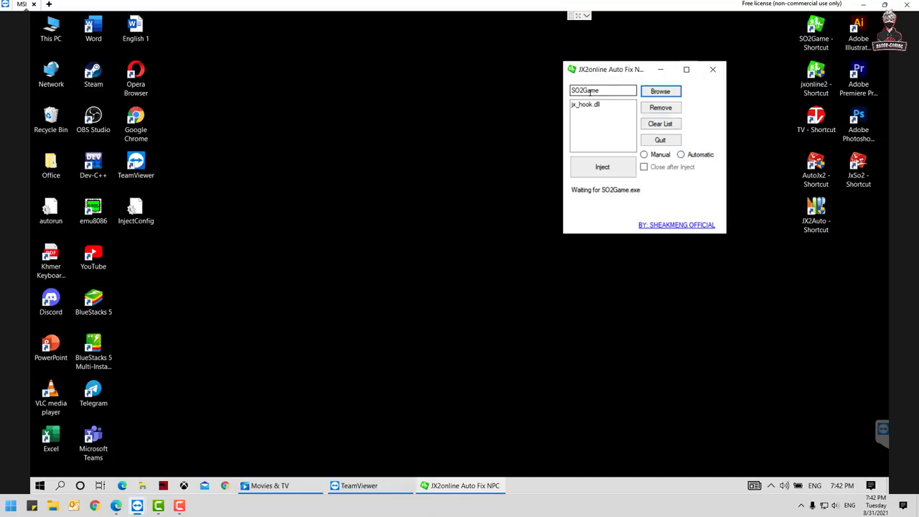
# - Select jx_hook.dll and set the tool to inject it into SO2Game in Automatic mode
pyautogui.click(807, 45)
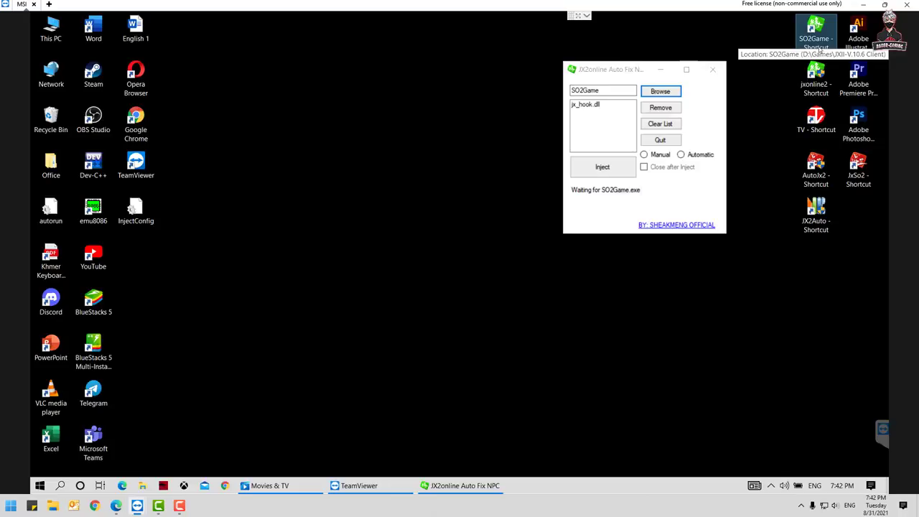
pyautogui.click(594, 90)
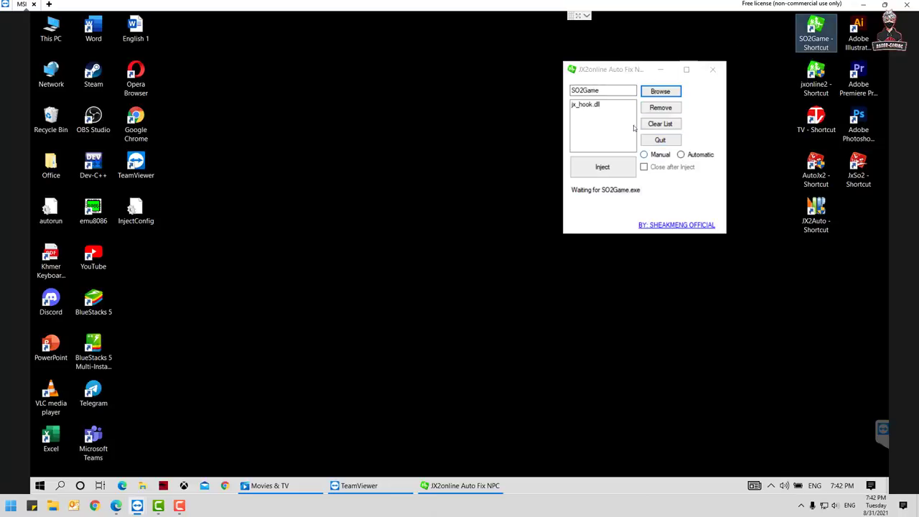
pyautogui.click(578, 106)
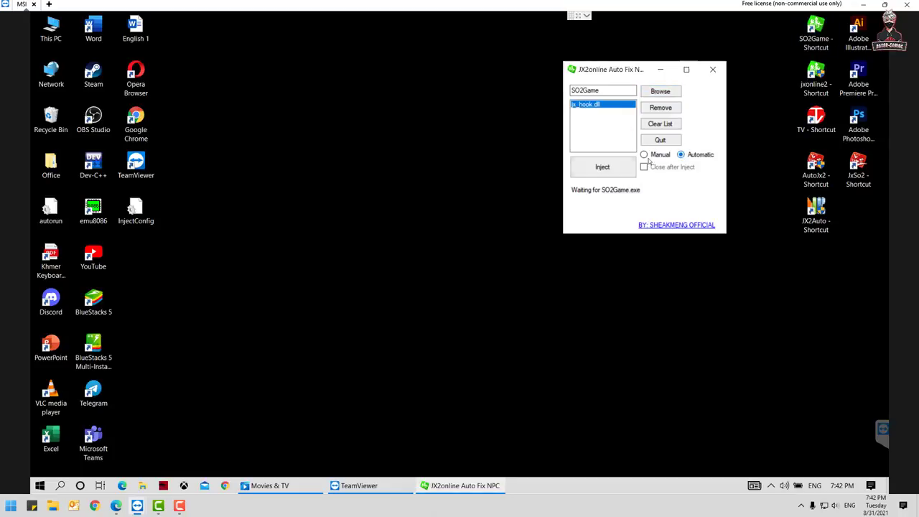
pyautogui.click(578, 165)
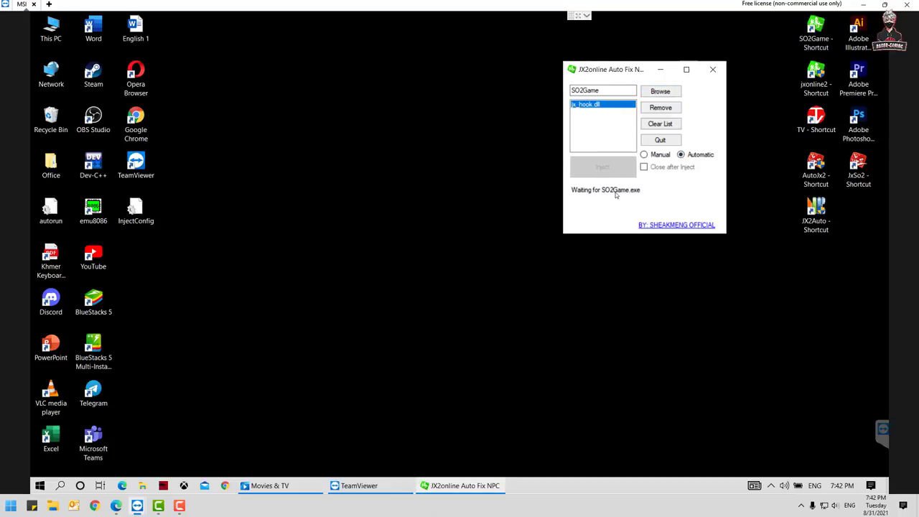
# - Launch the game from the SO2Game shortcut and log in with the account name and account password
pyautogui.click(804, 43)
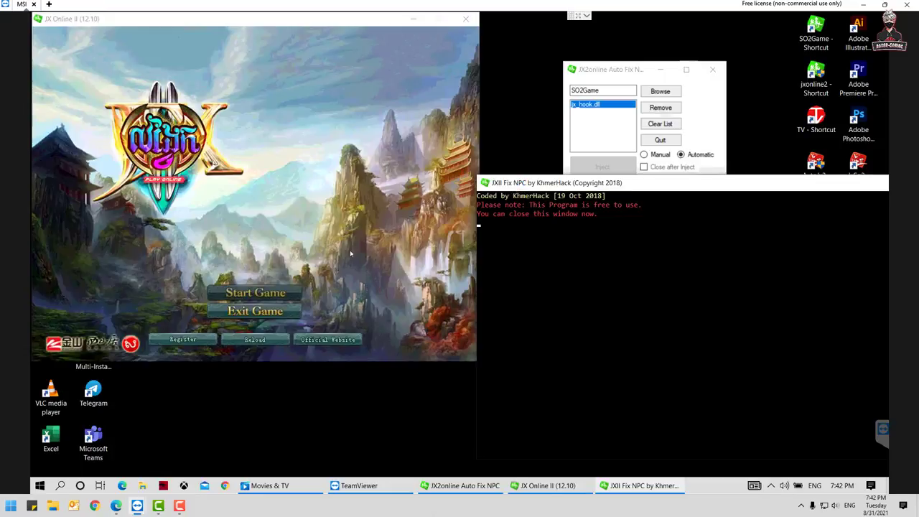
pyautogui.click(255, 292)
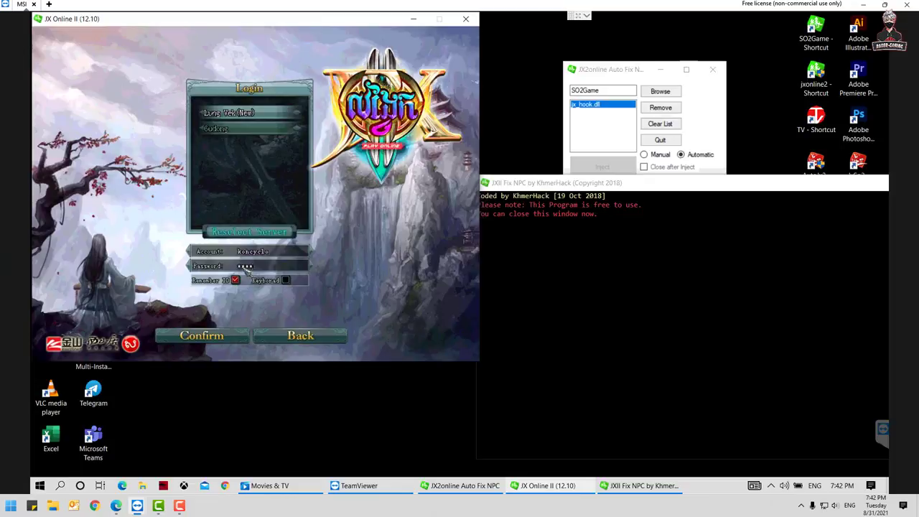
pyautogui.press('Return')
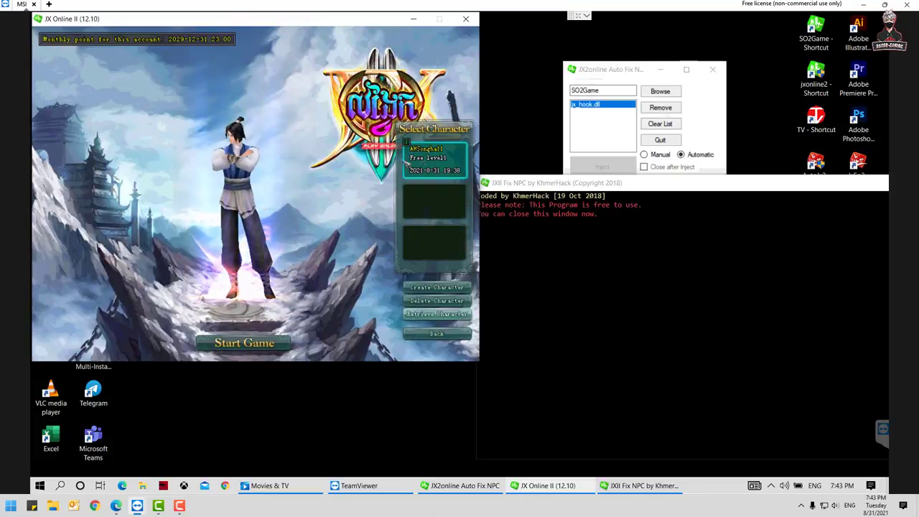
# - Enter the game world with the existing character, talk to the Messenger NPC and choose "Just looking only"
pyautogui.doubleClick(431, 159)
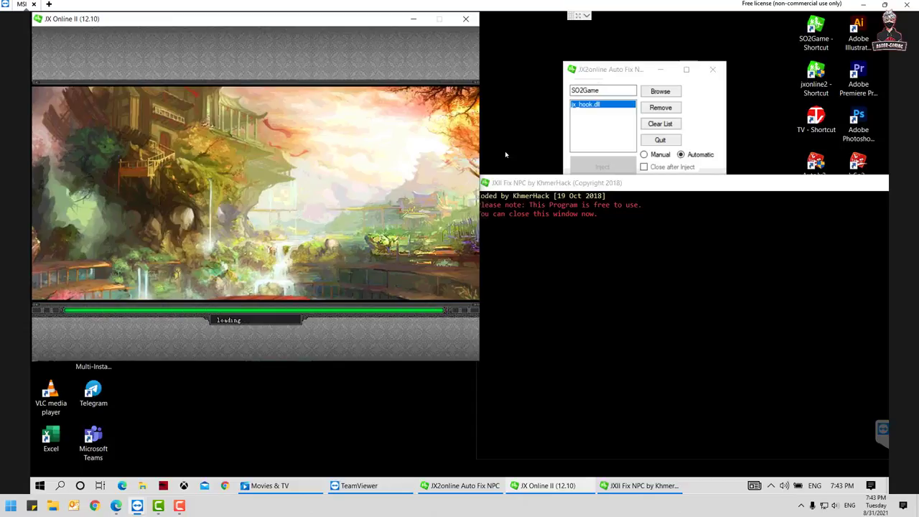
pyautogui.click(393, 75)
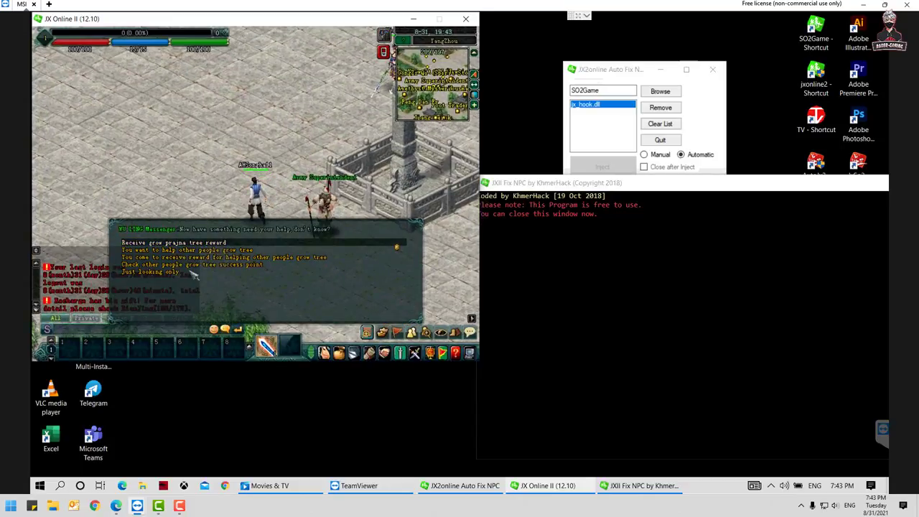
pyautogui.click(191, 272)
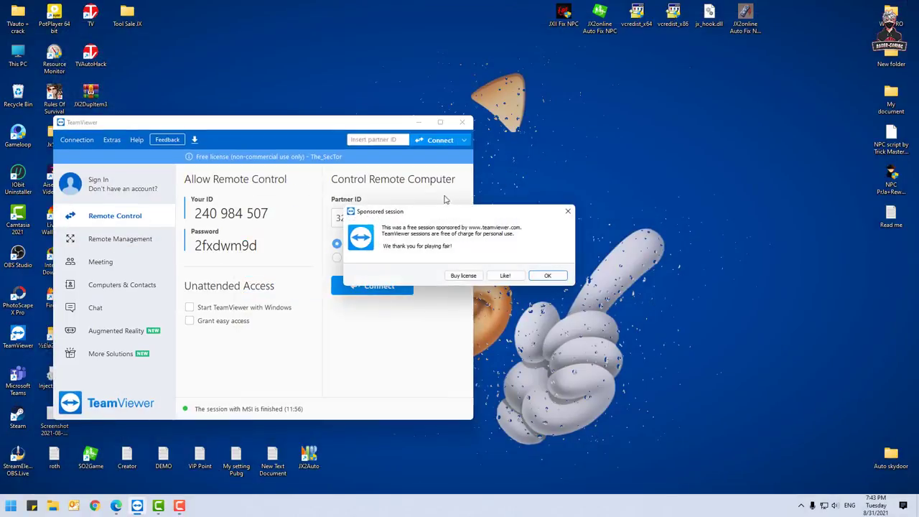
# - Dismiss the sponsored session notice and close TeamViewer
pyautogui.click(547, 276)
pyautogui.click(461, 122)
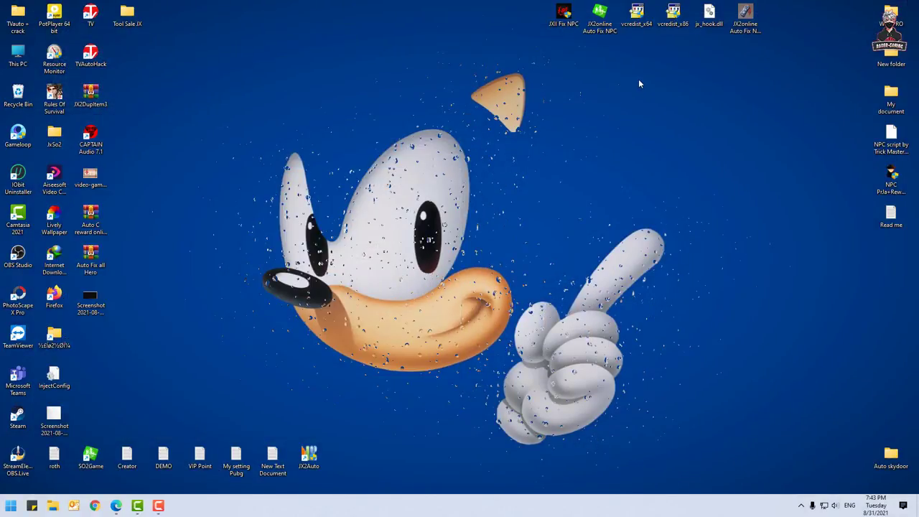
# - Rearrange the desktop icons so JXII Fix NPC, JX2online Auto Fix NPC, vcredist_x64, vcredist_x86, jx_hook.dll and JX2online Auto Fix NPC All Hero form one row
pyautogui.moveTo(638, 84); pyautogui.dragTo(426, 25)
pyautogui.click(411, 95)
pyautogui.click(354, 64)
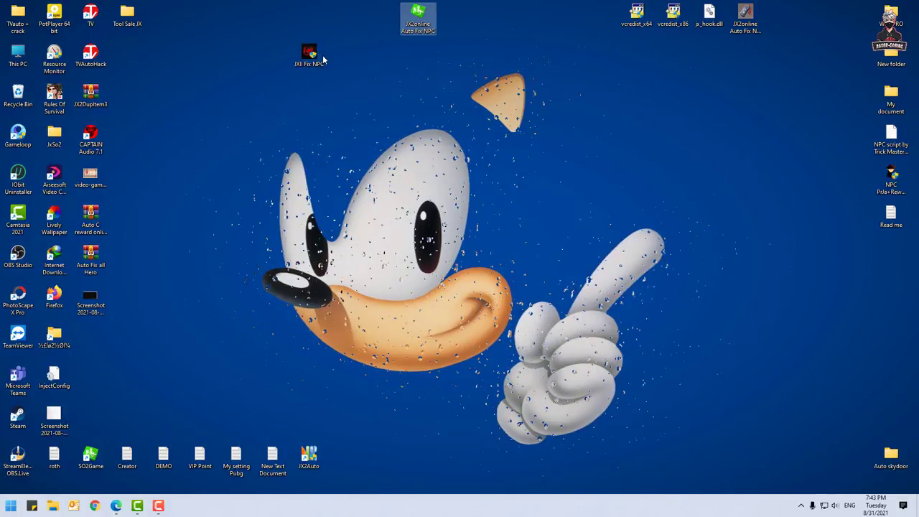
pyautogui.moveTo(323, 59); pyautogui.dragTo(395, 20)
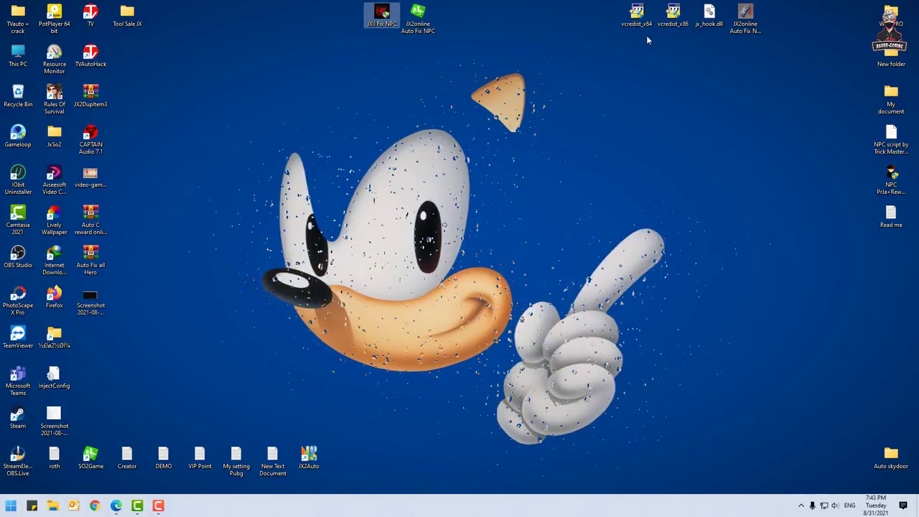
pyautogui.moveTo(652, 36); pyautogui.dragTo(789, 14)
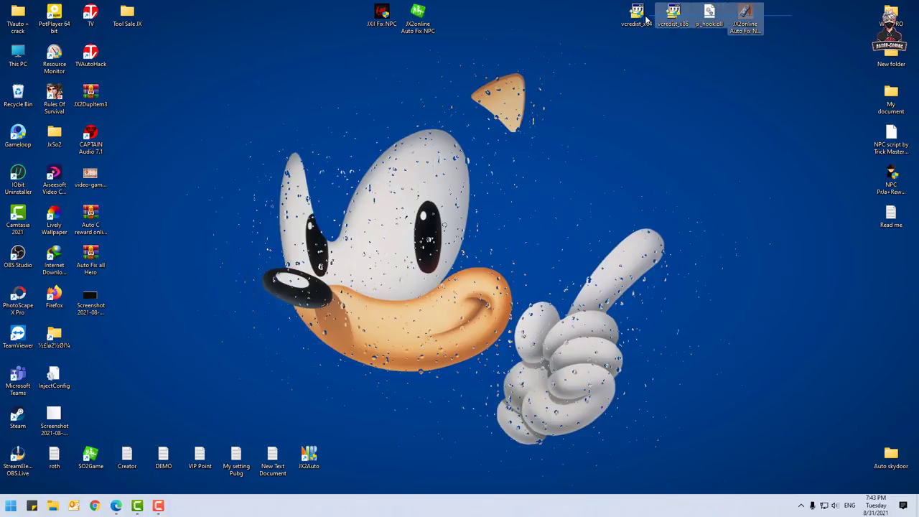
pyautogui.keyDown('ctrl'); pyautogui.click(644, 16); pyautogui.keyUp('ctrl')
pyautogui.moveTo(644, 15); pyautogui.dragTo(467, 18)
pyautogui.click(614, 60)
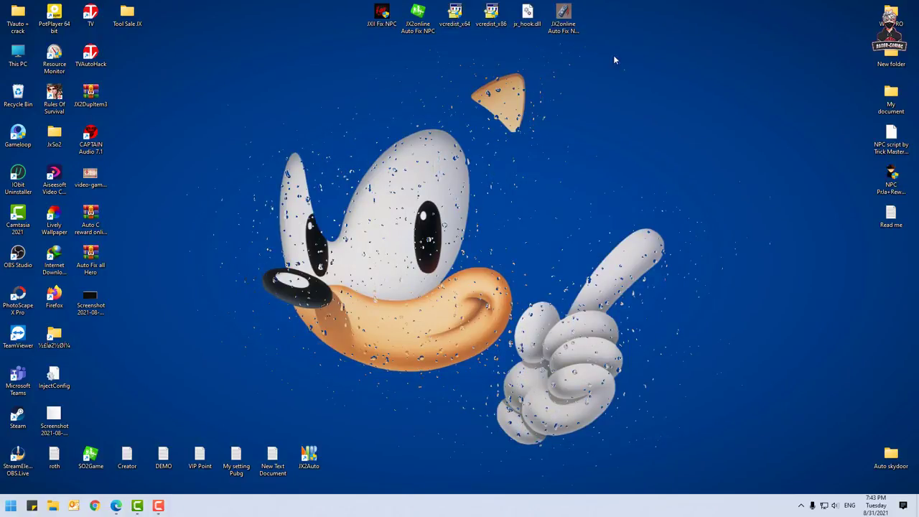
pyautogui.moveTo(635, 55); pyautogui.dragTo(364, 3)
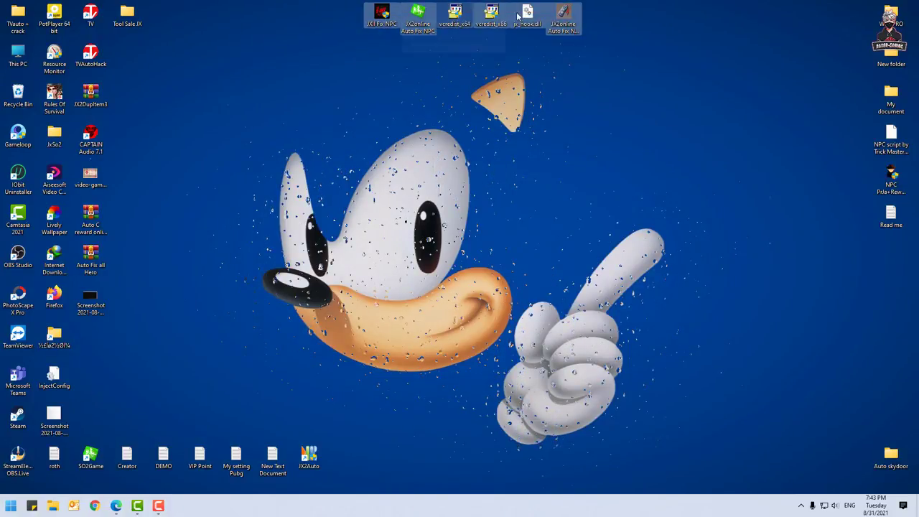
pyautogui.rightClick(567, 17)
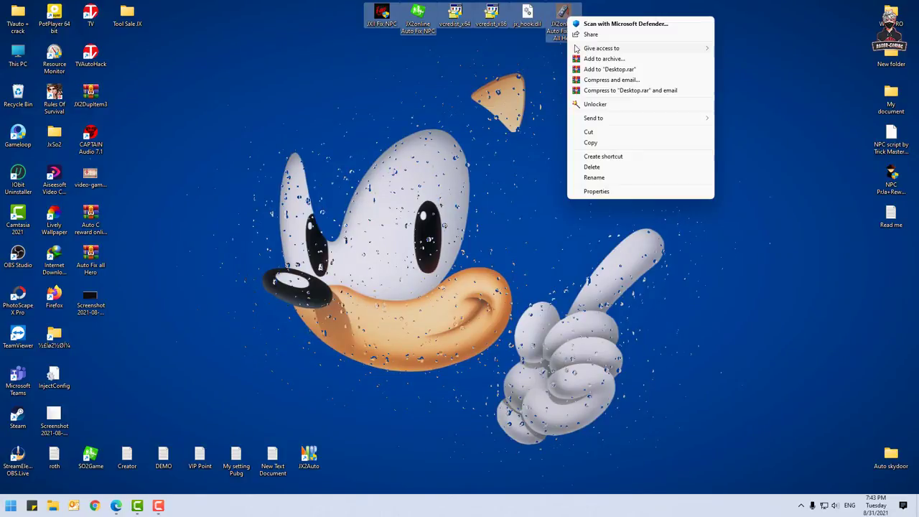
pyautogui.click(517, 105)
# - Compress the six grouped JX2online fix, vcredist and jx_hook.dll files into a zipped folder named JX2online Auto Fix NPC All Hero
pyautogui.moveTo(581, 68); pyautogui.dragTo(365, 3)
pyautogui.rightClick(566, 20)
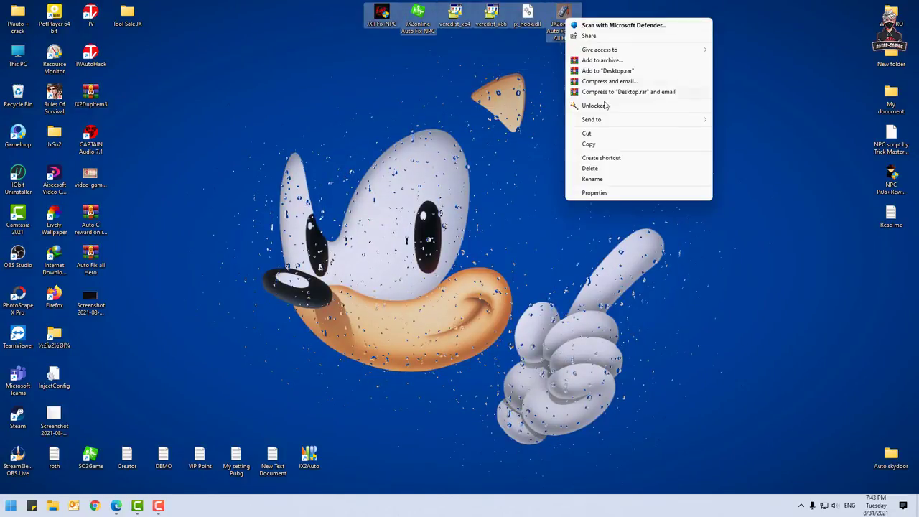
pyautogui.moveTo(613, 121)
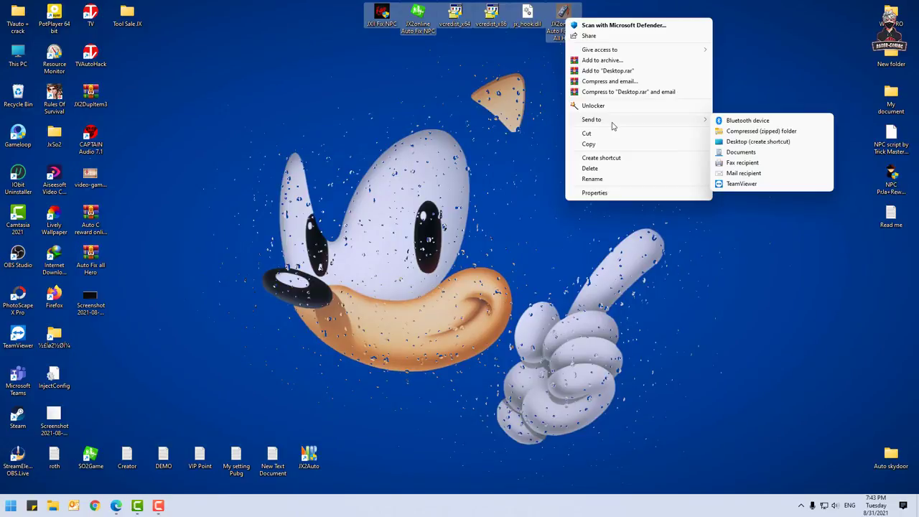
pyautogui.click(725, 130)
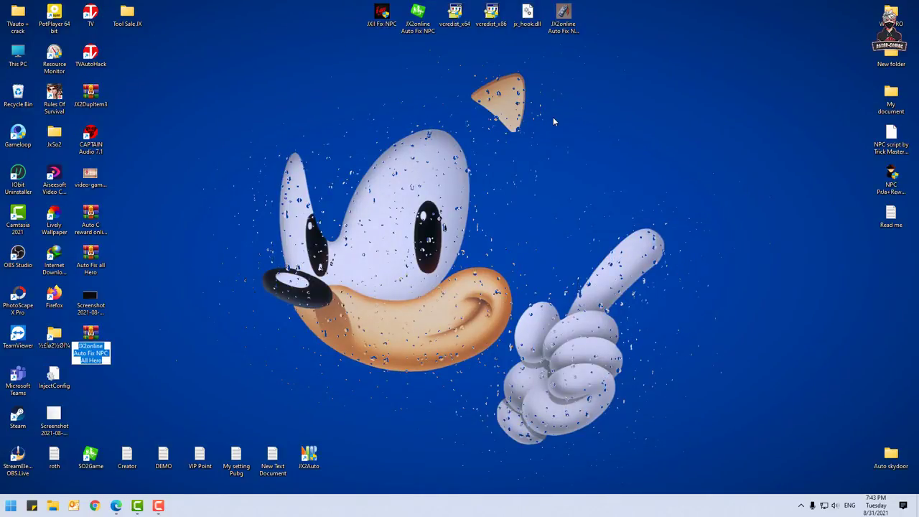
pyautogui.click(196, 277)
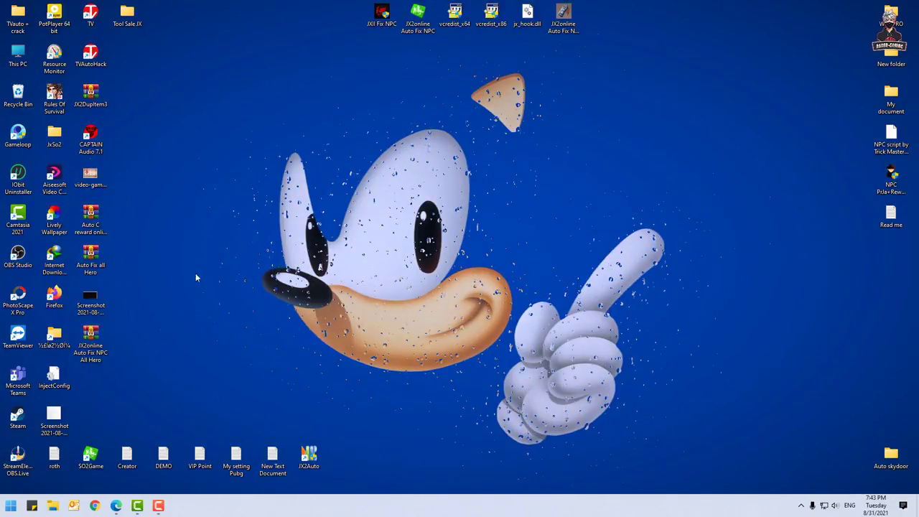
# - Move the JX2online Auto Fix NPC All Hero archive near the row of tool files and check the files and the archive's details
pyautogui.moveTo(90, 343); pyautogui.dragTo(308, 25)
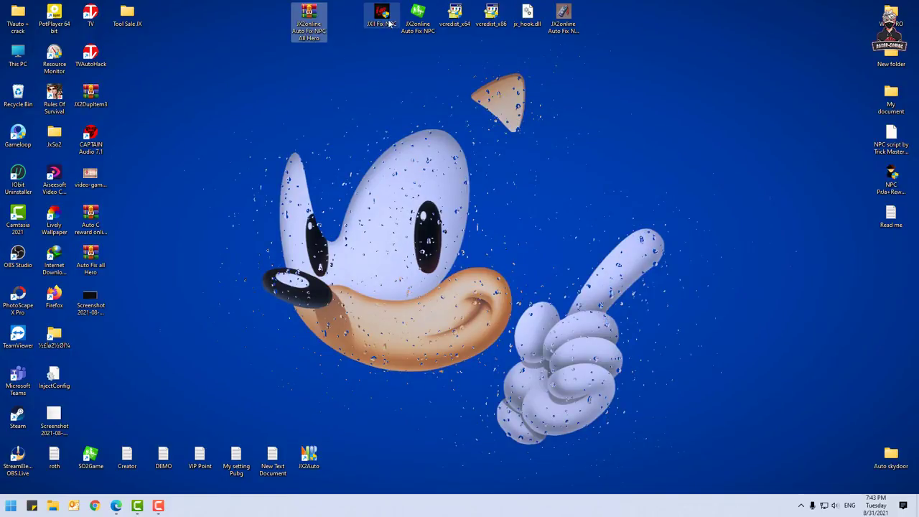
pyautogui.press('Right')
pyautogui.press('Right')
pyautogui.press('Right')
pyautogui.press('Right')
pyautogui.press('Right')
pyautogui.press('Right')
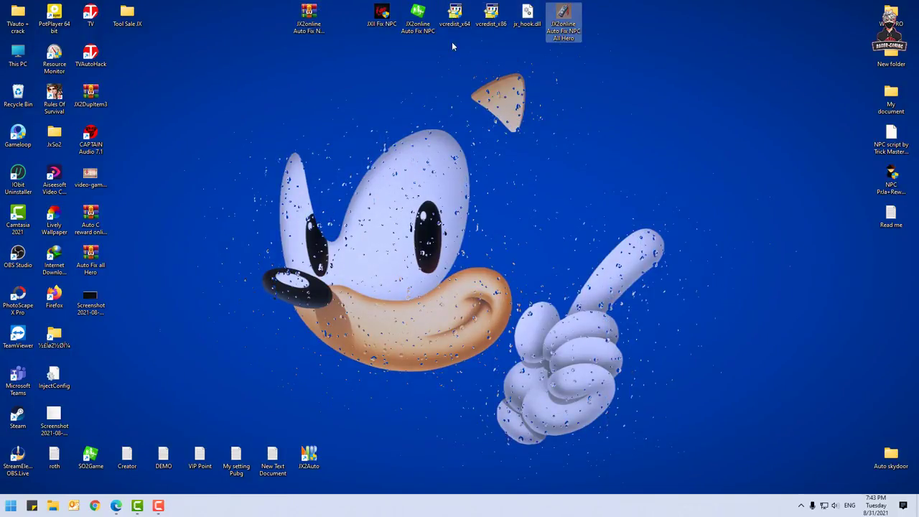
pyautogui.click(318, 25)
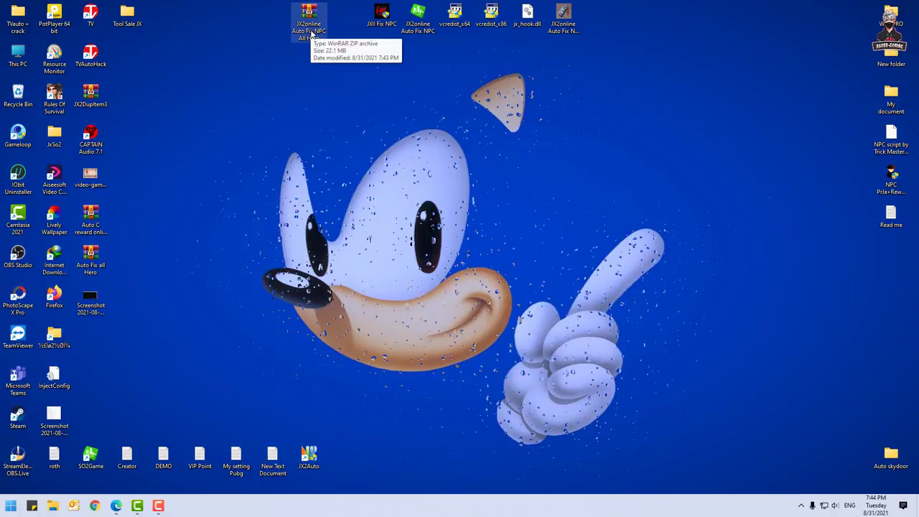
pyautogui.click(756, 321)
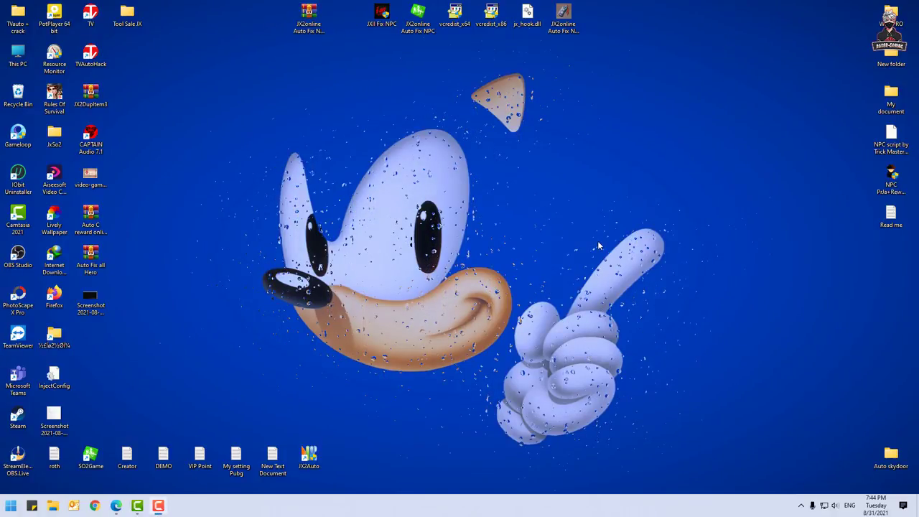